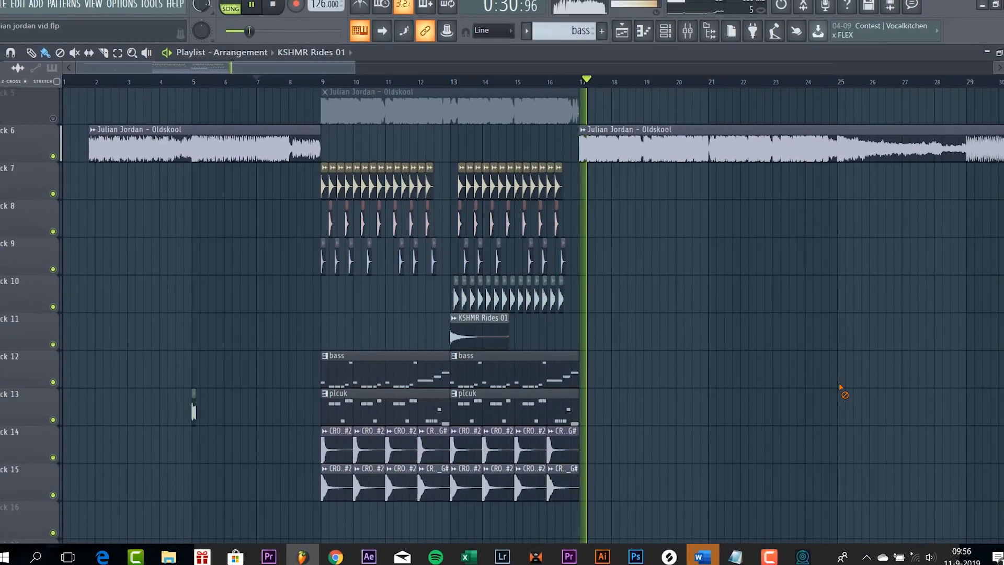
Play the kick pattern on Track 7 by itself from around bar 9
key(space)
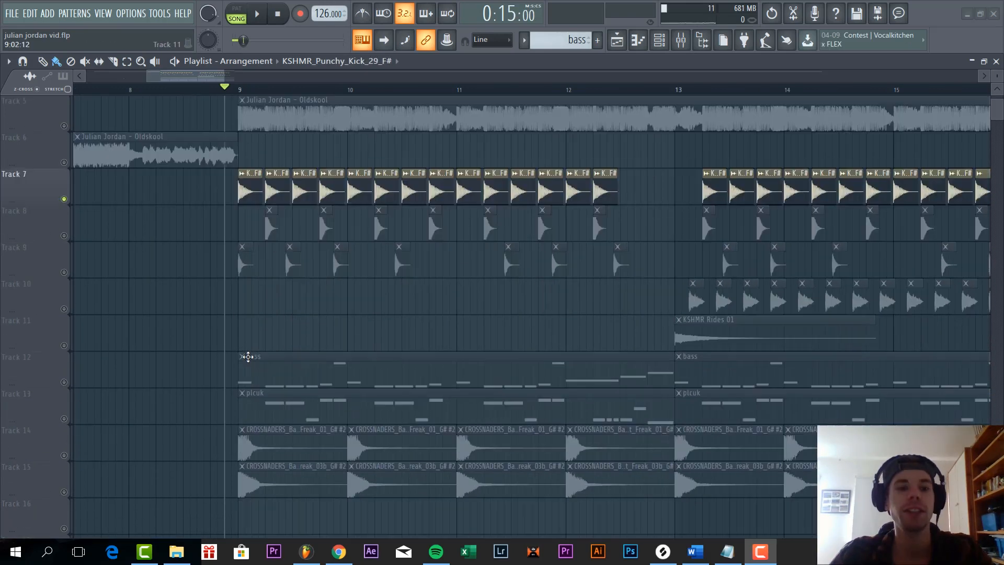
scroll(259, 343, up, 4)
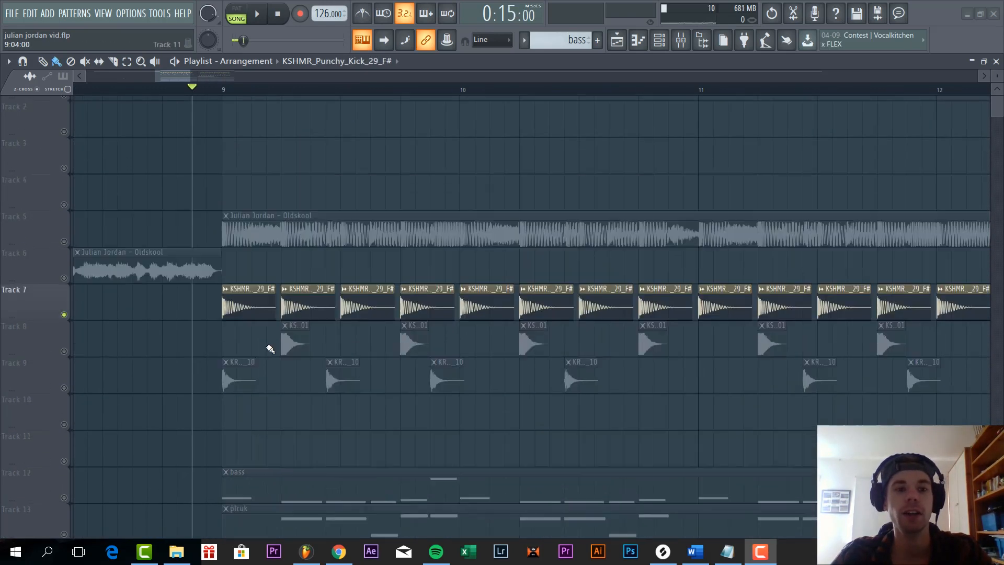
scroll(267, 347, up, 1)
scroll(248, 338, down, 4)
key(space)
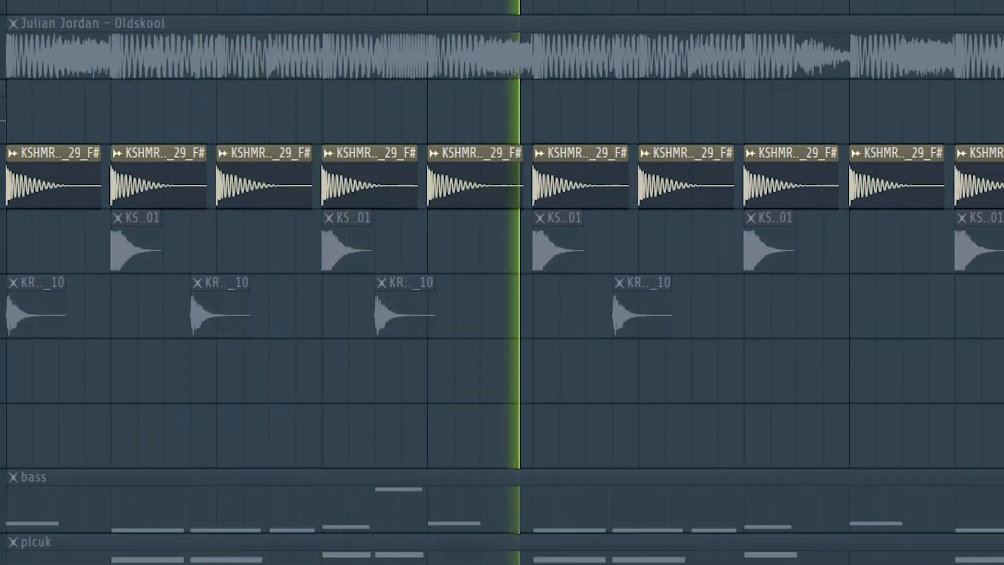
key(space)
Unmute the clap on Track 8 and play it together with the kick
click(1, 242)
scroll(270, 352, up, 3)
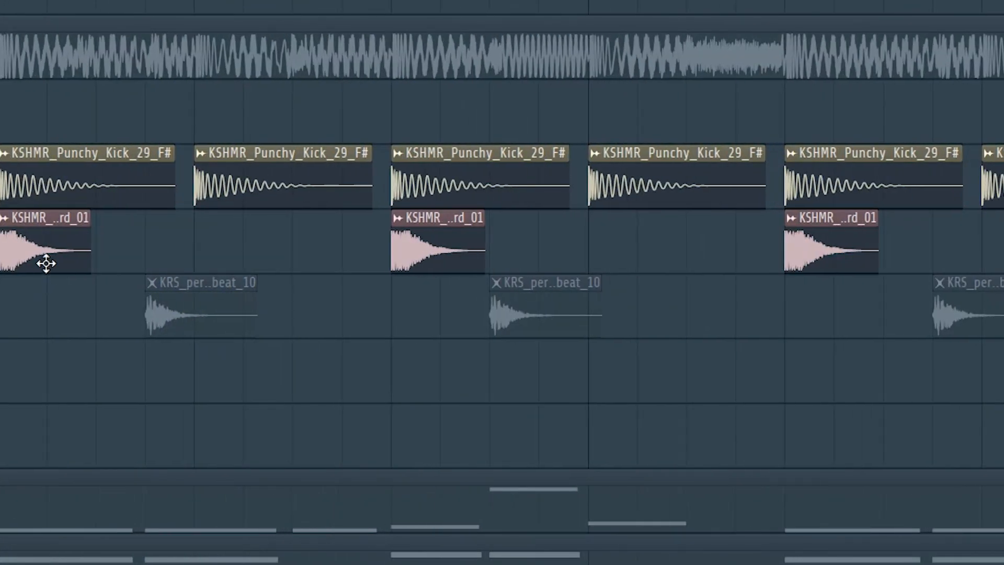
key(space)
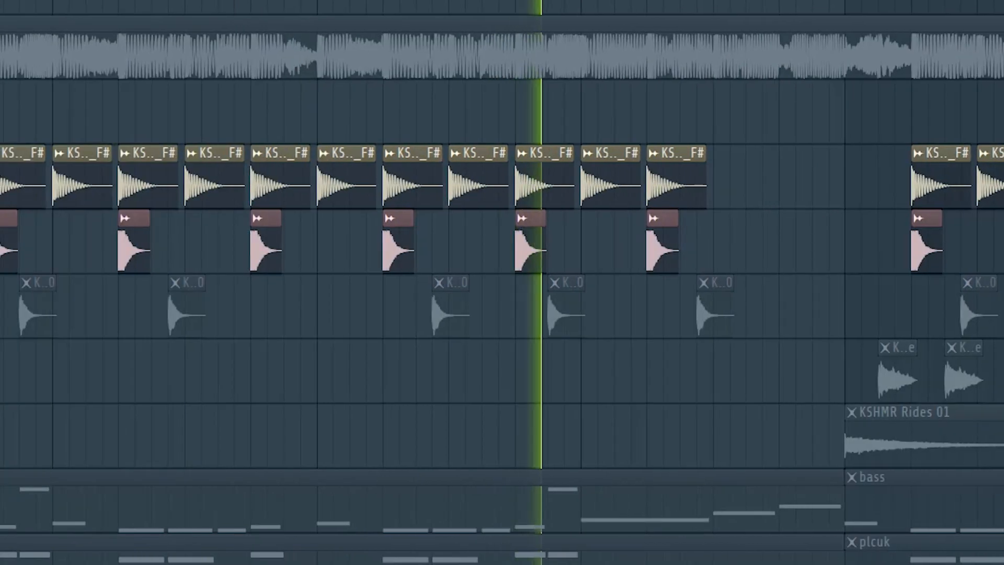
scroll(502, 282, up, 1)
key(space)
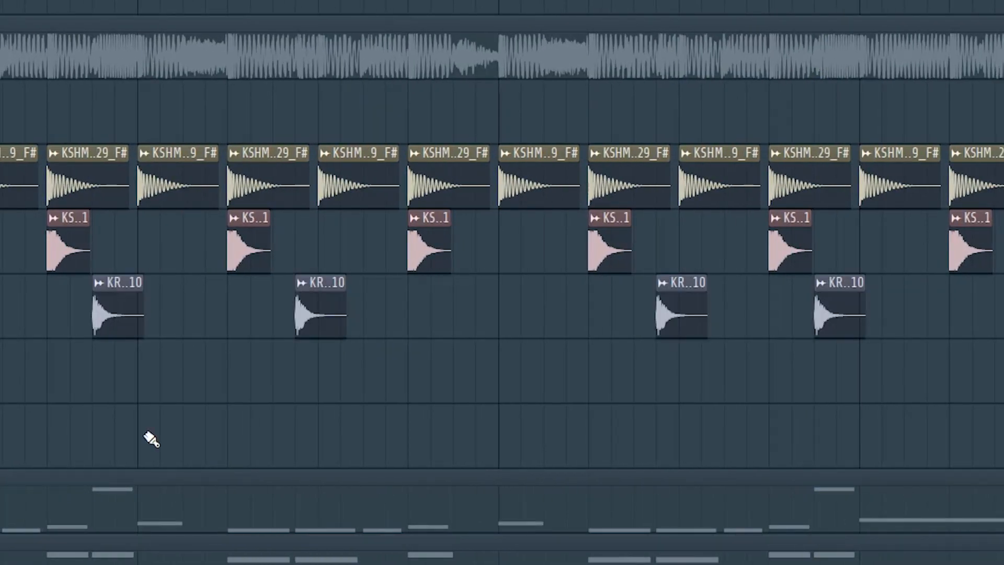
Play the kick and clap together with the percussion on Track 9, following the arrangement up to bar 13
key(space)
scroll(98, 376, up, 2)
scroll(395, 347, down, 1)
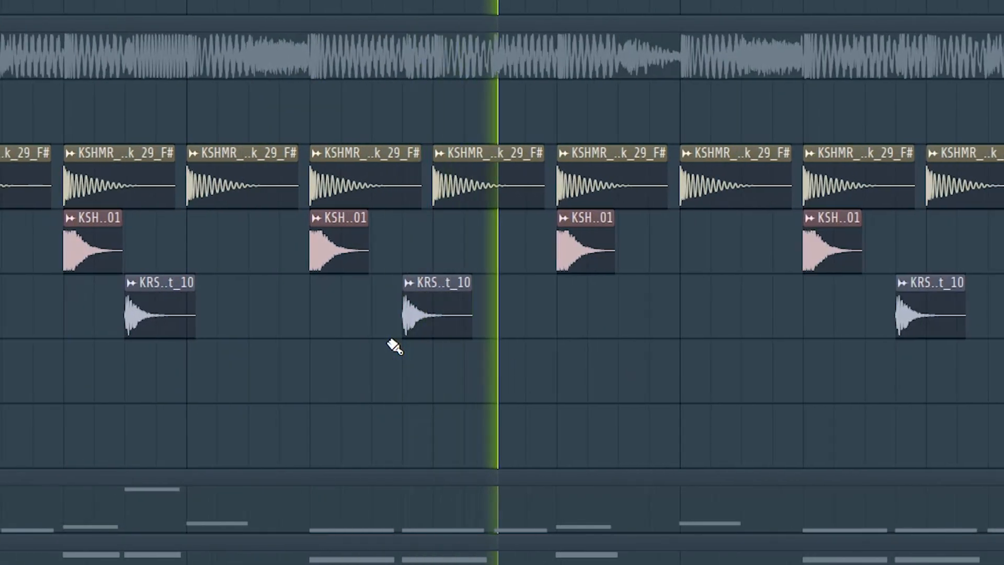
scroll(395, 347, down, 1)
scroll(710, 385, up, 2)
scroll(497, 356, down, 4)
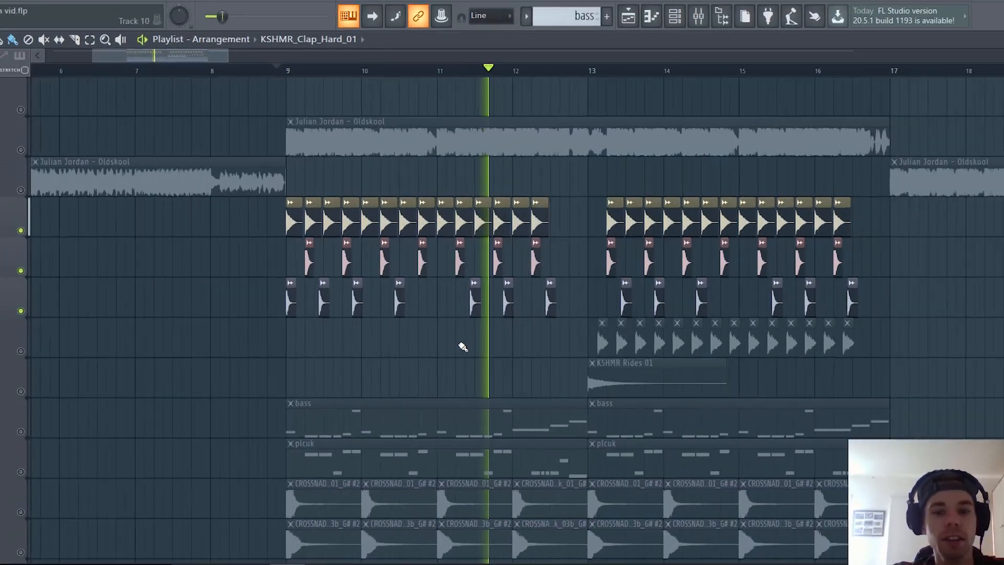
scroll(463, 347, down, 2)
scroll(735, 378, up, 4)
scroll(495, 383, down, 3)
scroll(434, 368, up, 3)
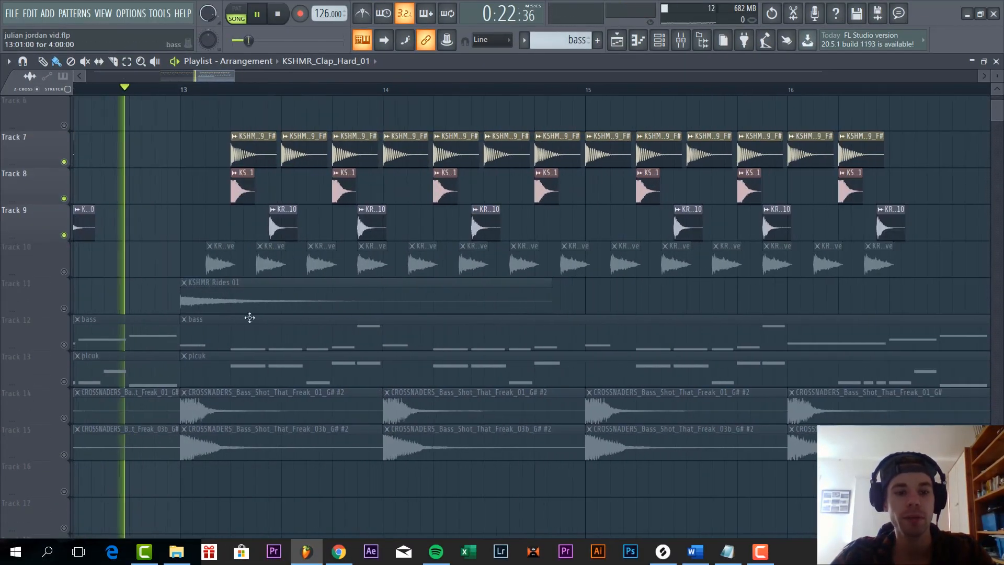
Unmute the KSHMR Rides 01 clip's track and play the arrangement from just before bar 13
click(61, 310)
click(124, 82)
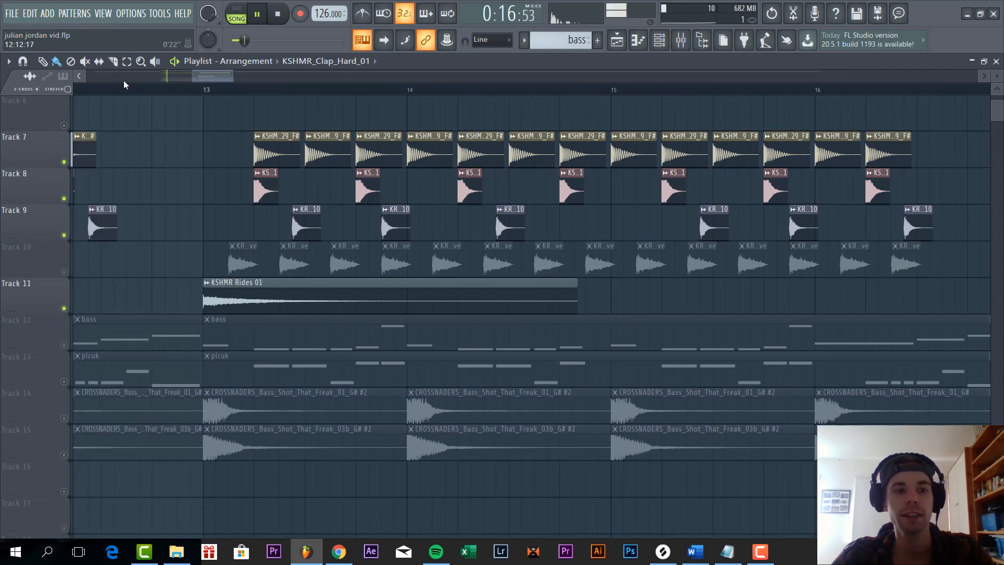
scroll(582, 217, up, 1)
scroll(539, 259, up, 3)
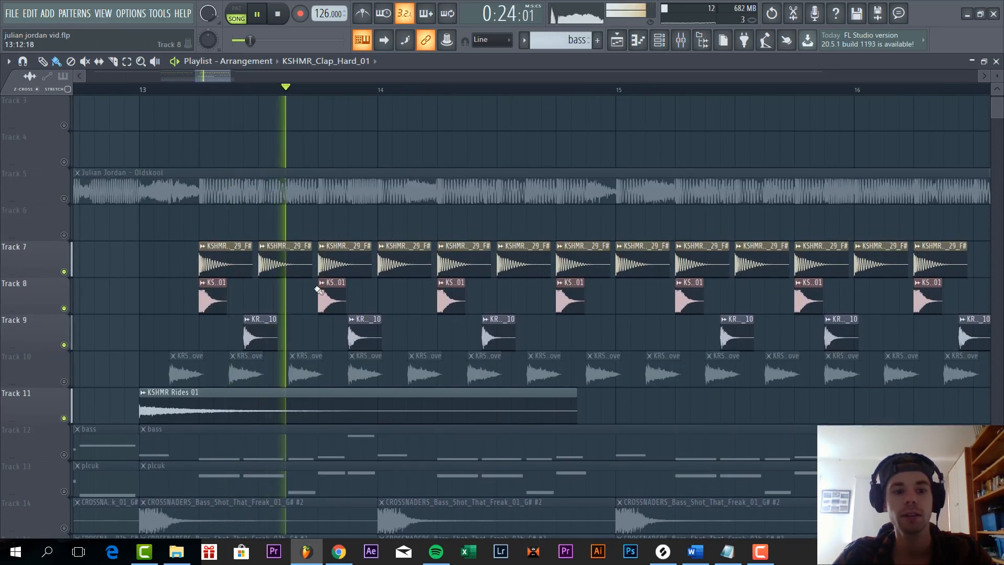
Unmute the open hi-hat on Track 10 and listen to it with the other drums
scroll(333, 308, down, 3)
click(63, 382)
scroll(354, 370, up, 3)
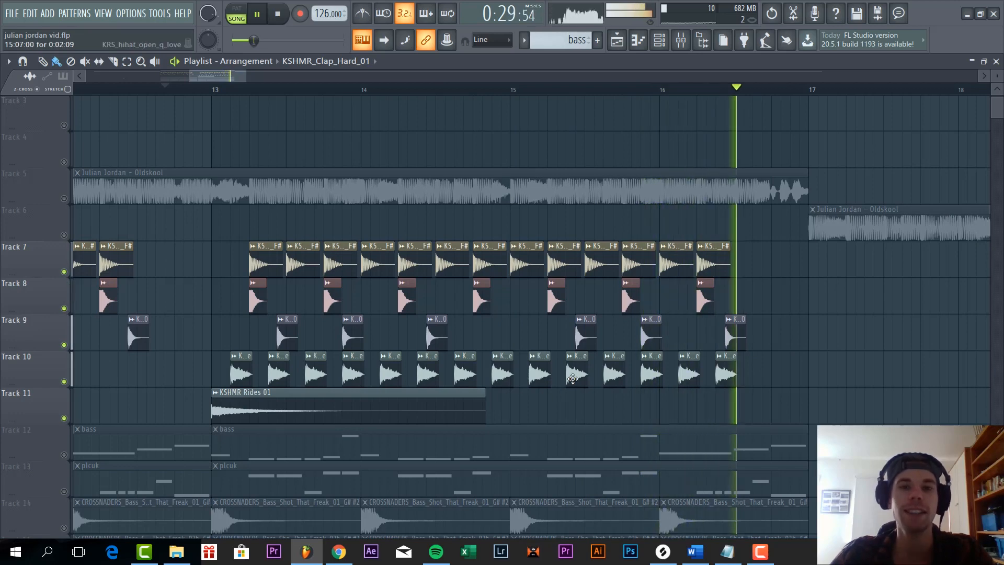
scroll(577, 371, down, 3)
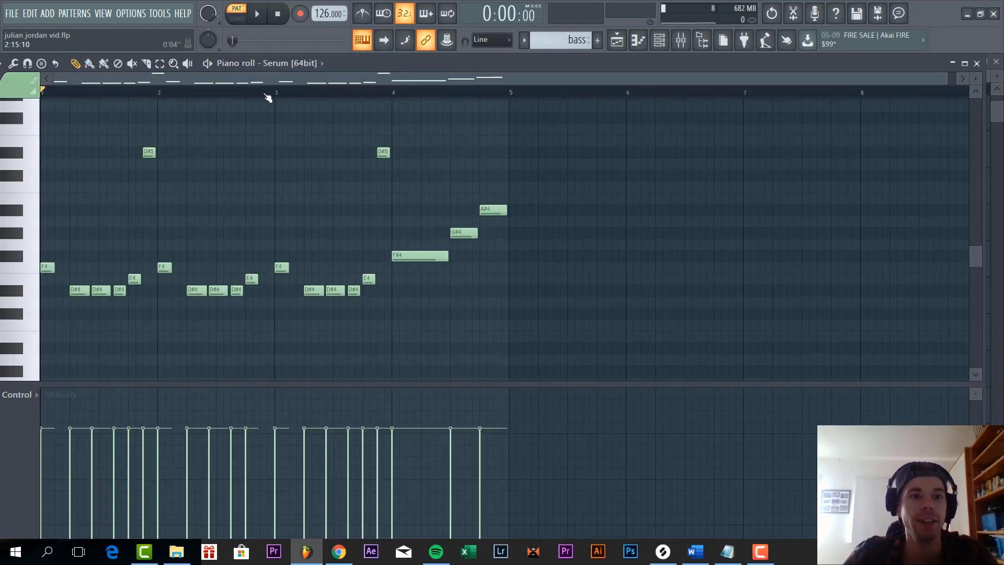
Play the bass pattern and open its Serum instrument to examine the oscillator and effects settings
key(space)
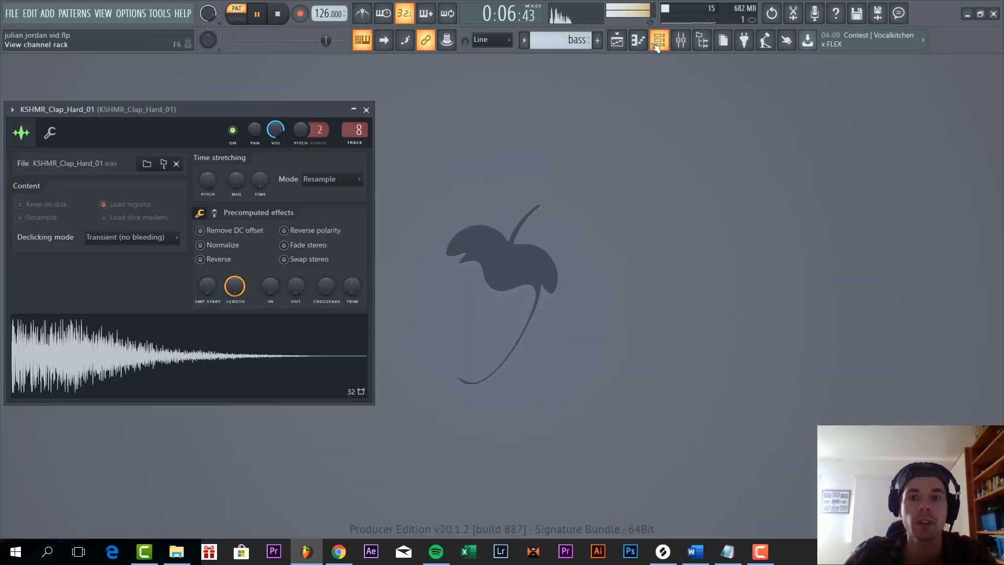
click(655, 45)
click(417, 175)
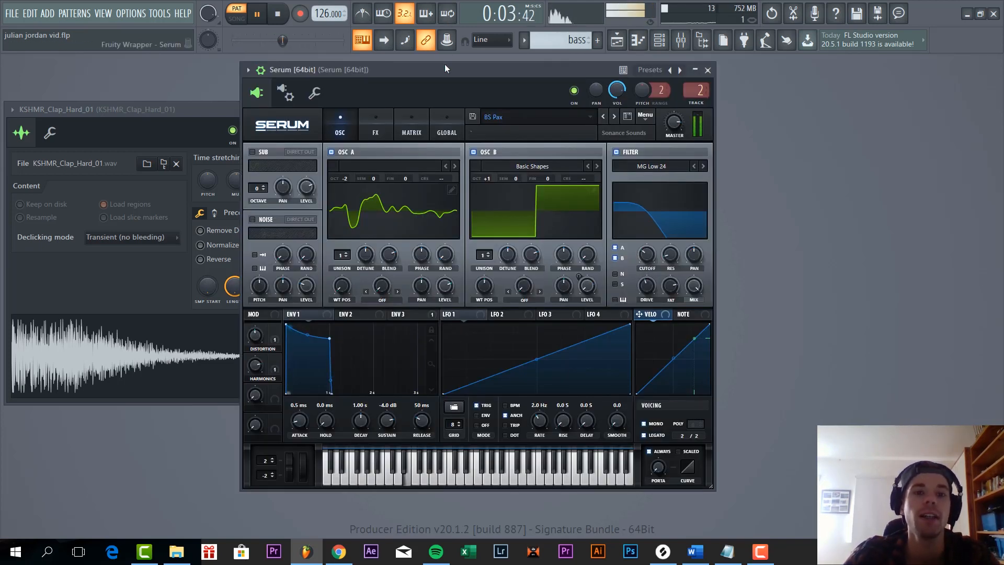
drag(444, 67, 424, 71)
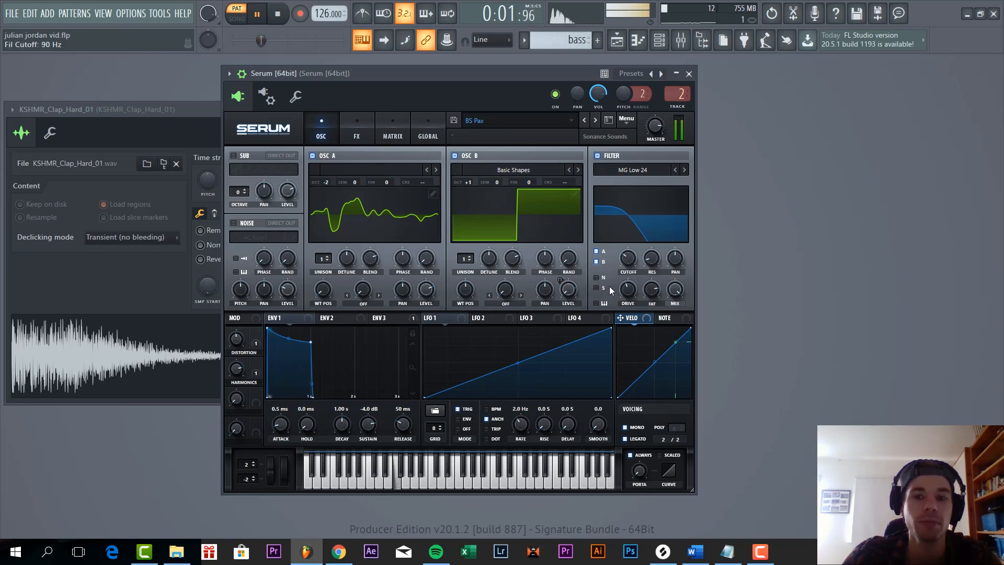
click(371, 119)
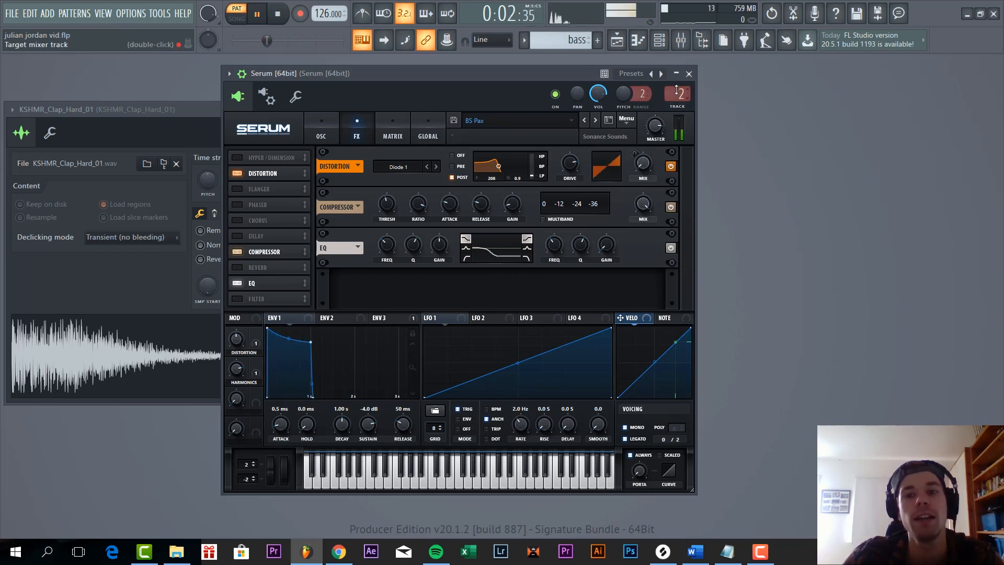
Open OTT on the Serum bass mixer insert to examine its compression settings
click(681, 41)
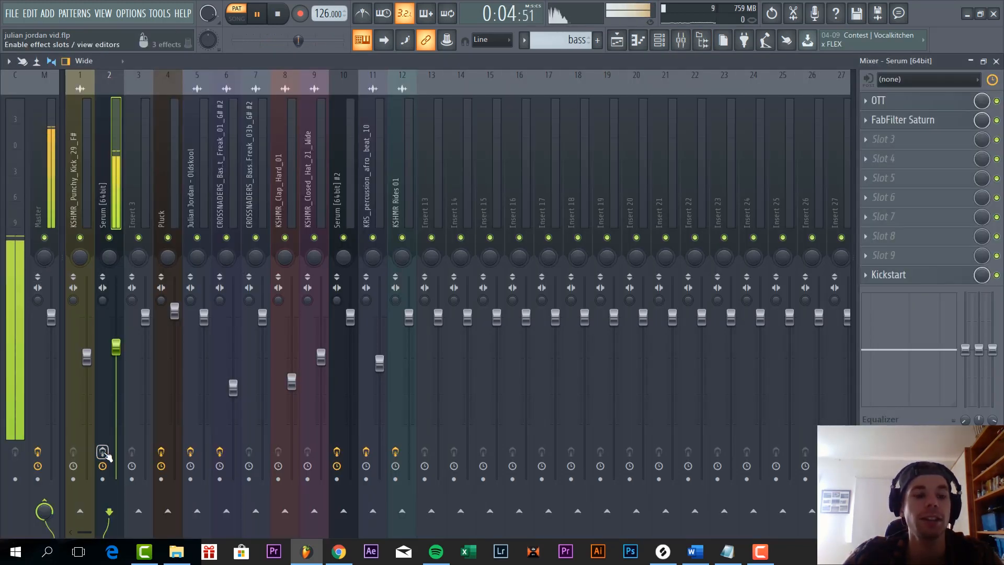
click(934, 105)
drag(172, 215, 322, 105)
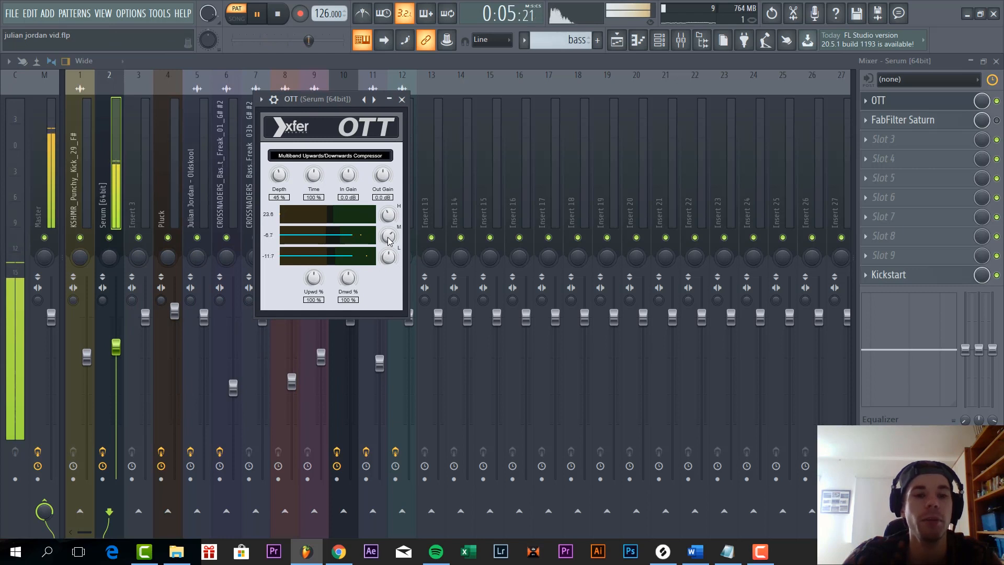
Re-enable FabFilter Saturn on the bass insert and examine its settings along with those of Kickstart
click(998, 120)
click(951, 123)
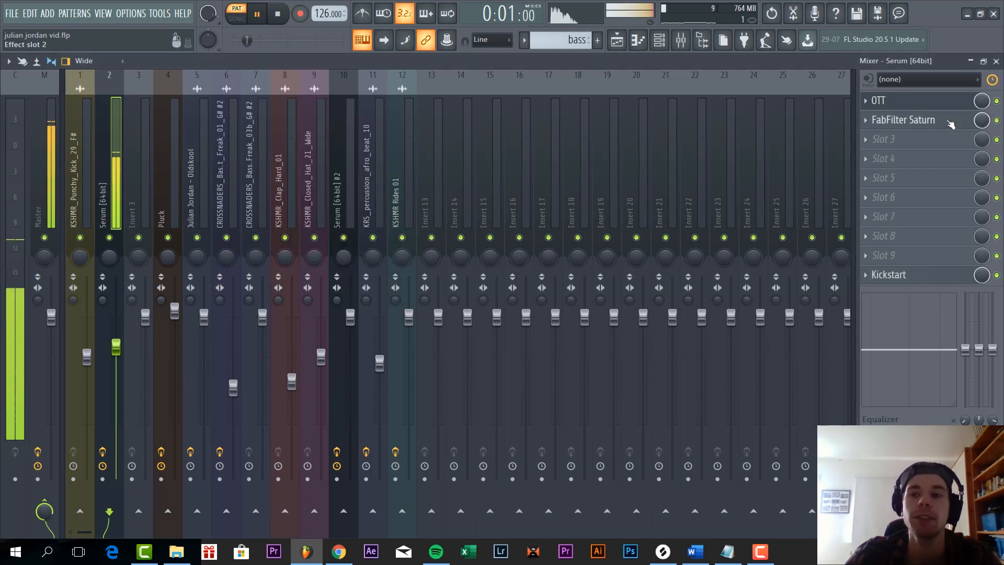
click(951, 123)
drag(269, 224, 326, 160)
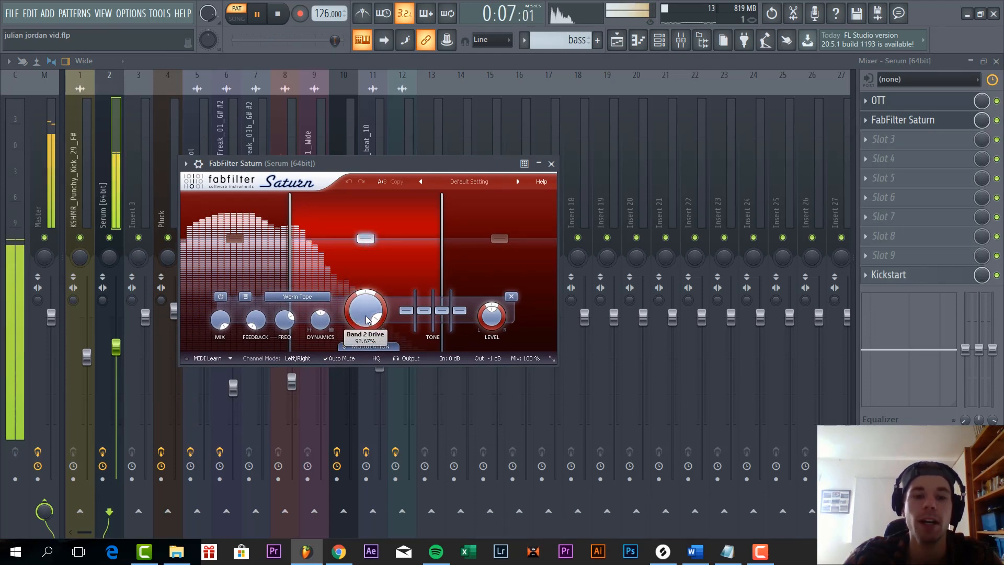
click(957, 281)
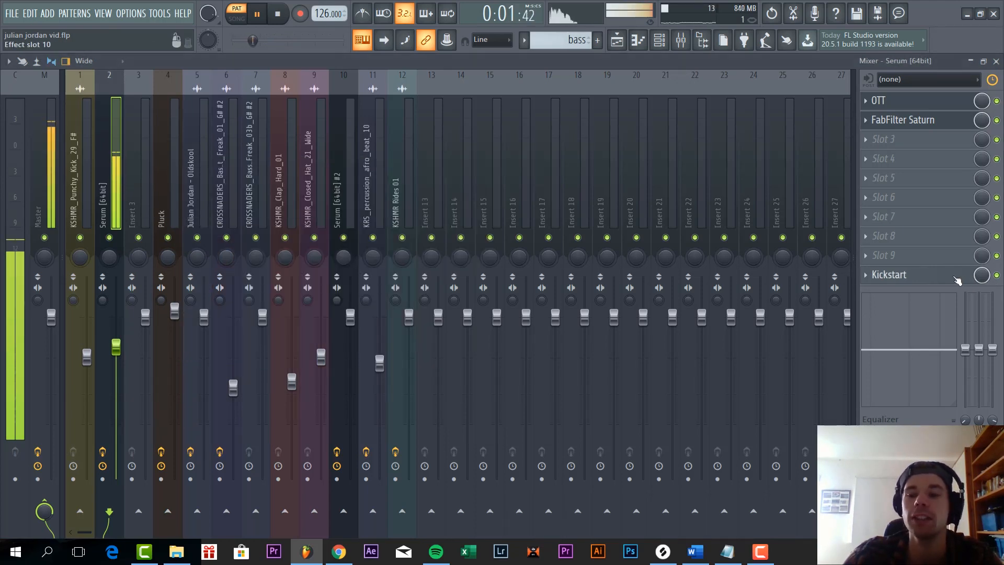
drag(312, 227, 440, 199)
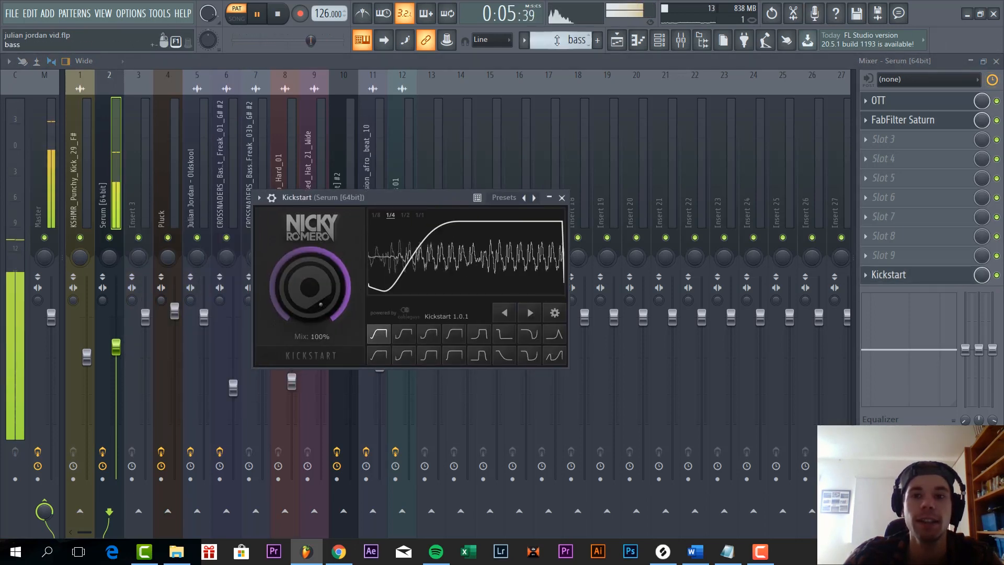
Unmute the bass on Track 12 in the playlist and play the song with the drums from just before bar 9
key(F5)
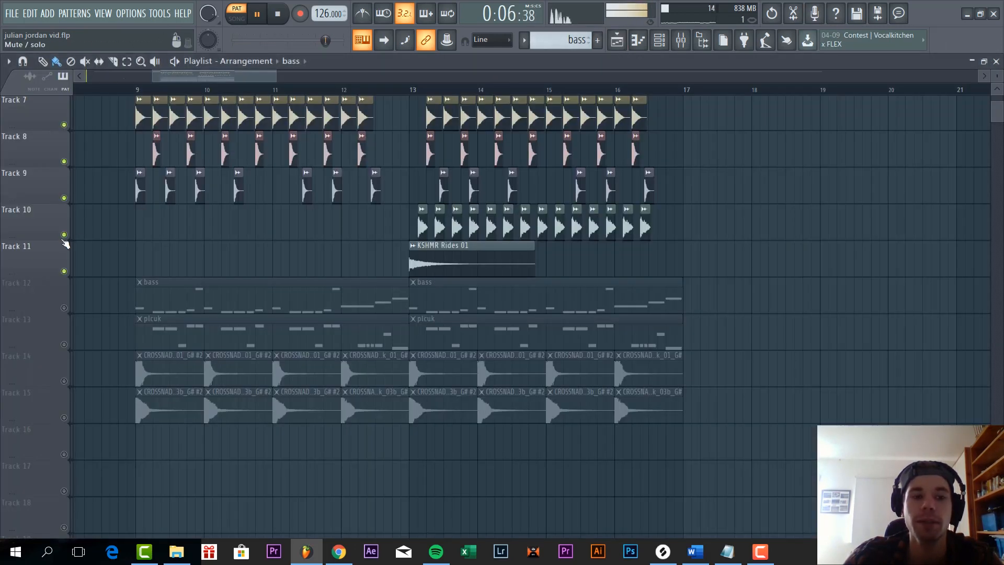
scroll(87, 400, up, 2)
click(63, 381)
click(101, 88)
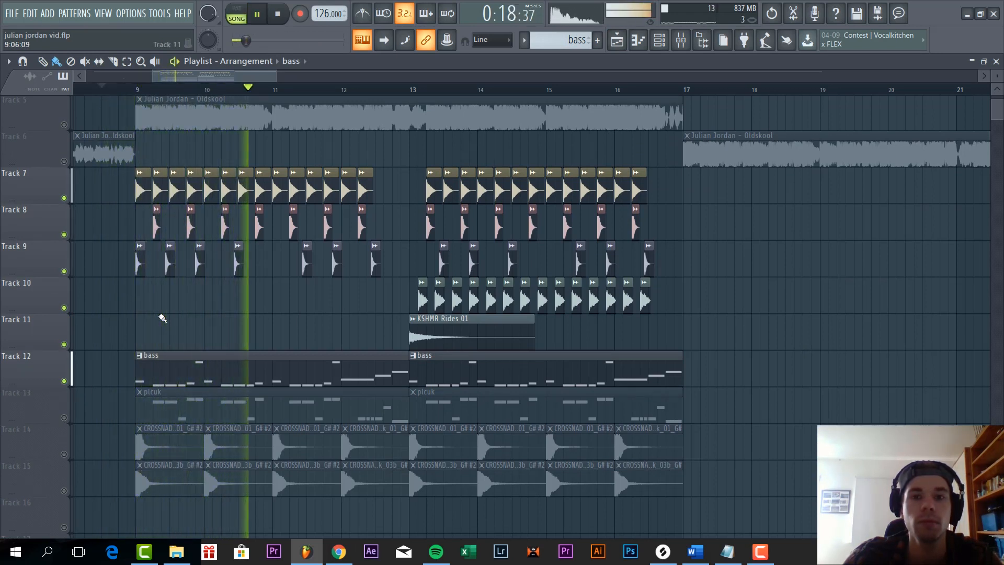
key(space)
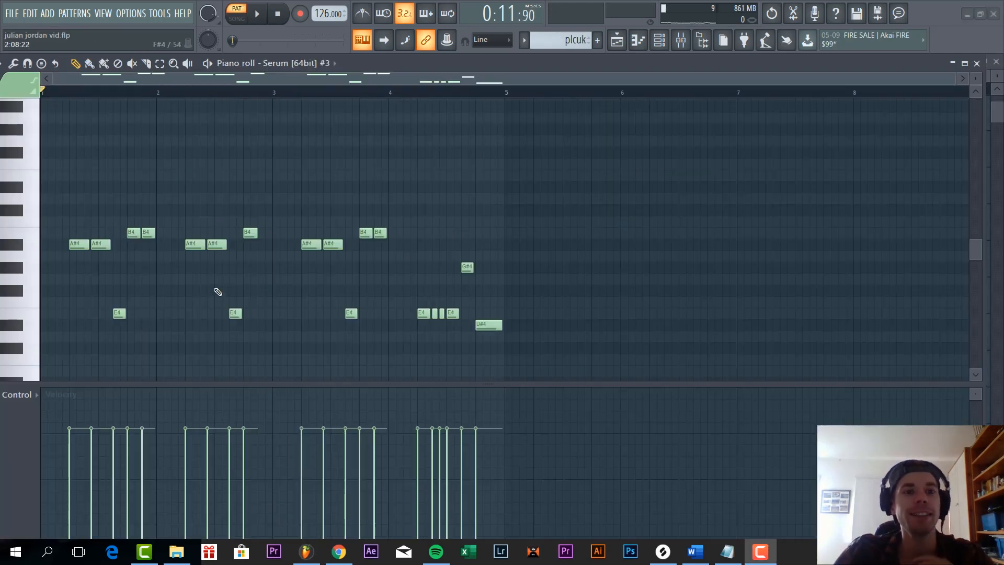
Play the plcuk pattern in the piano roll, then return to the playlist
key(space)
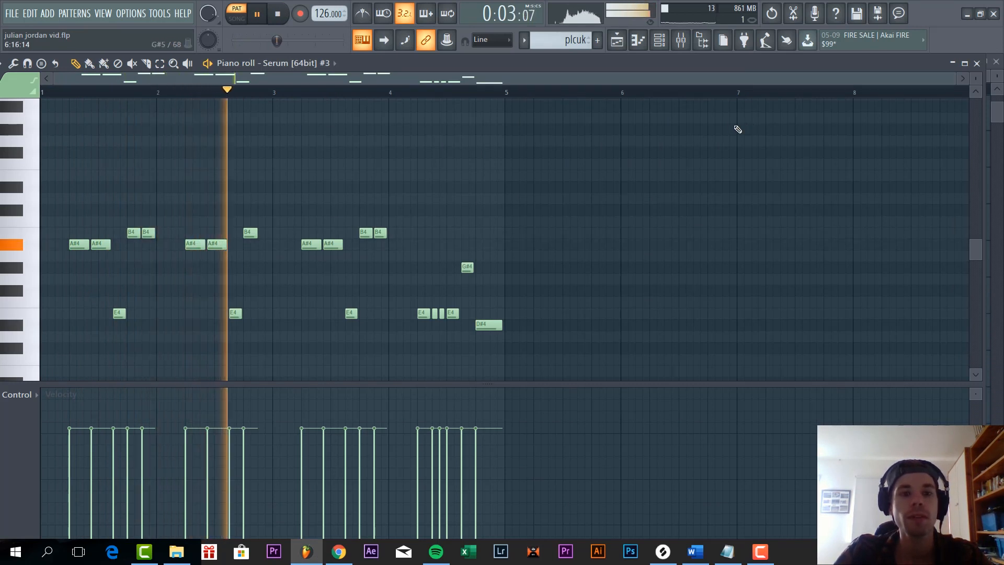
key(space)
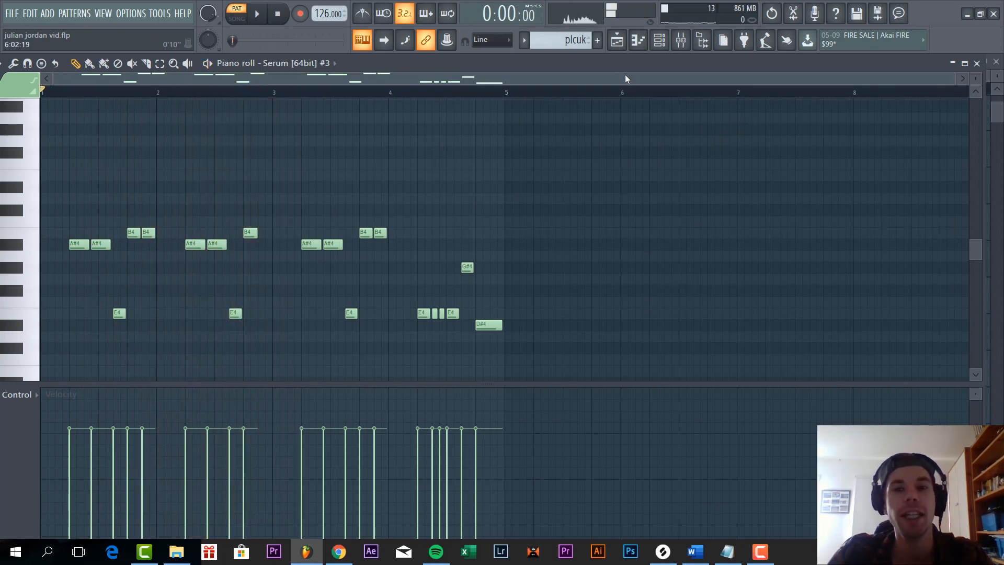
click(616, 40)
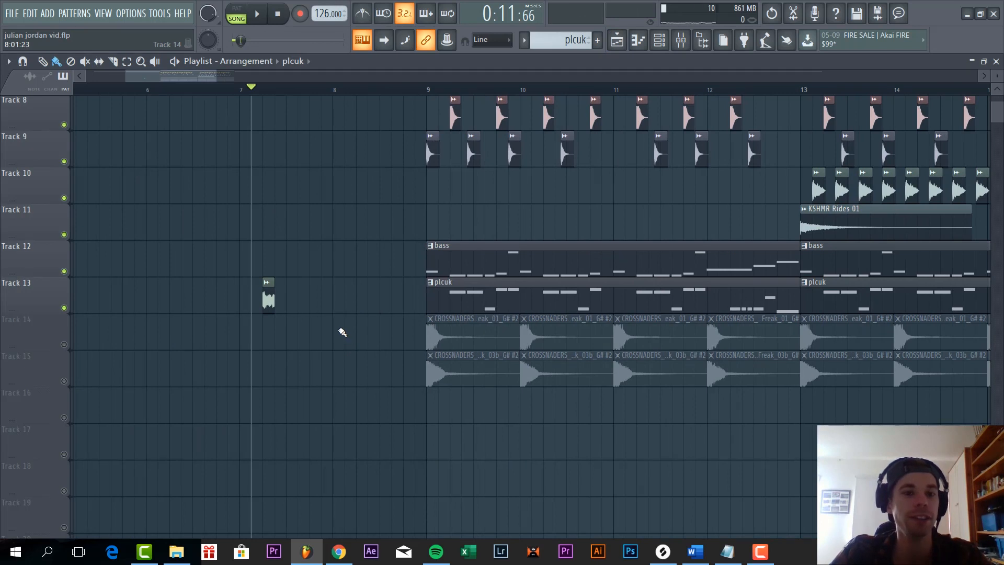
Play the short sample clip placed on Track 13 in bar 7
key(space)
key(space)
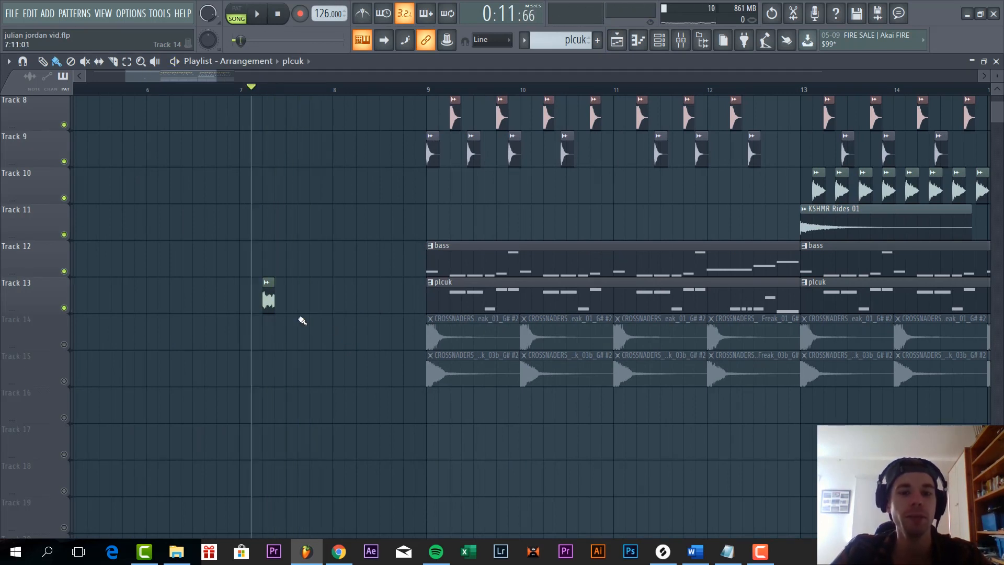
key(space)
key(space)
Open the pluck's Serum #3 instrument from the channel rack to examine its Oldskool A# noise oscillator settings
key(F6)
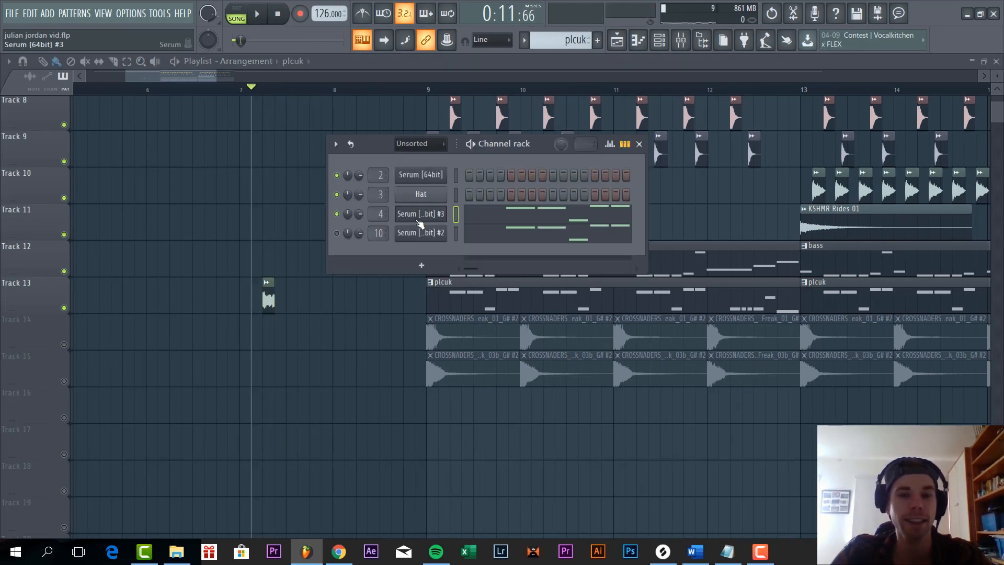
click(659, 41)
double_click(556, 293)
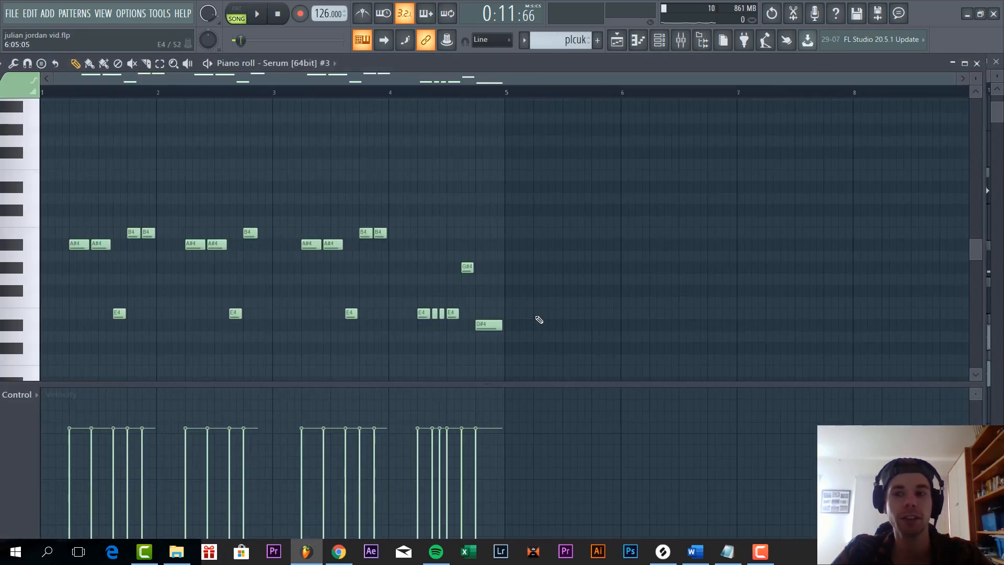
click(421, 214)
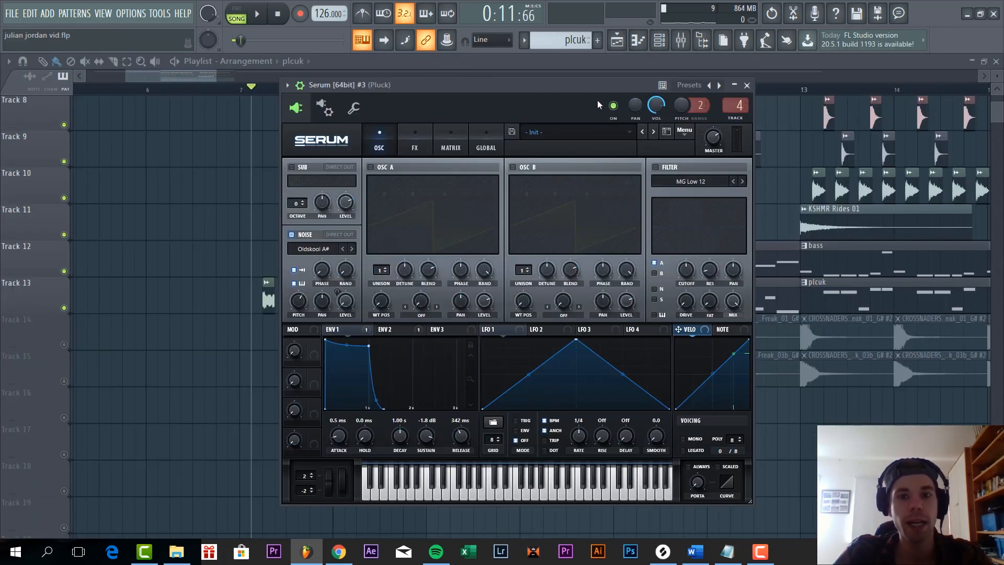
drag(575, 82, 574, 82)
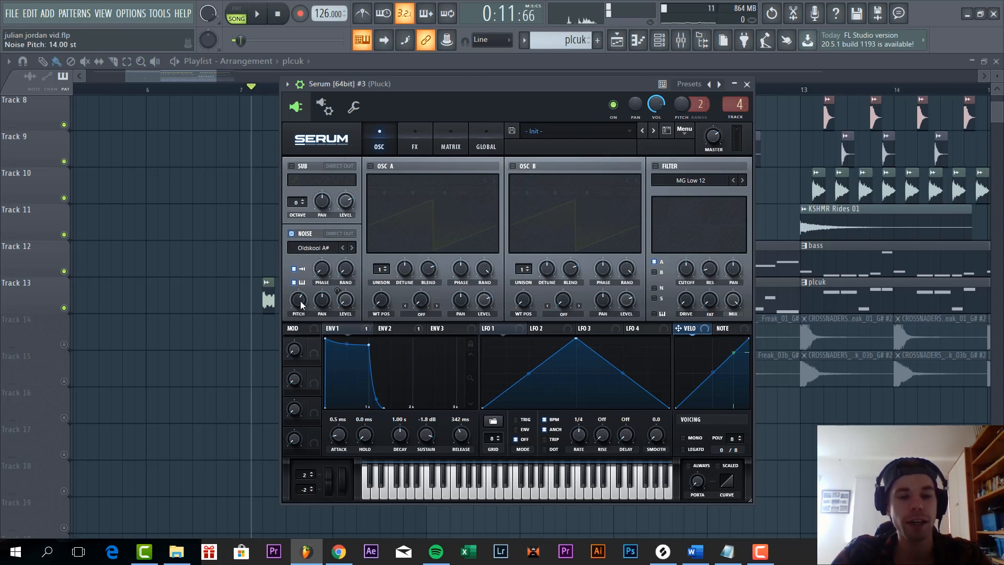
mouse_move(467, 90)
mouse_down()
mouse_move(498, 97)
mouse_move(457, 81)
mouse_up()
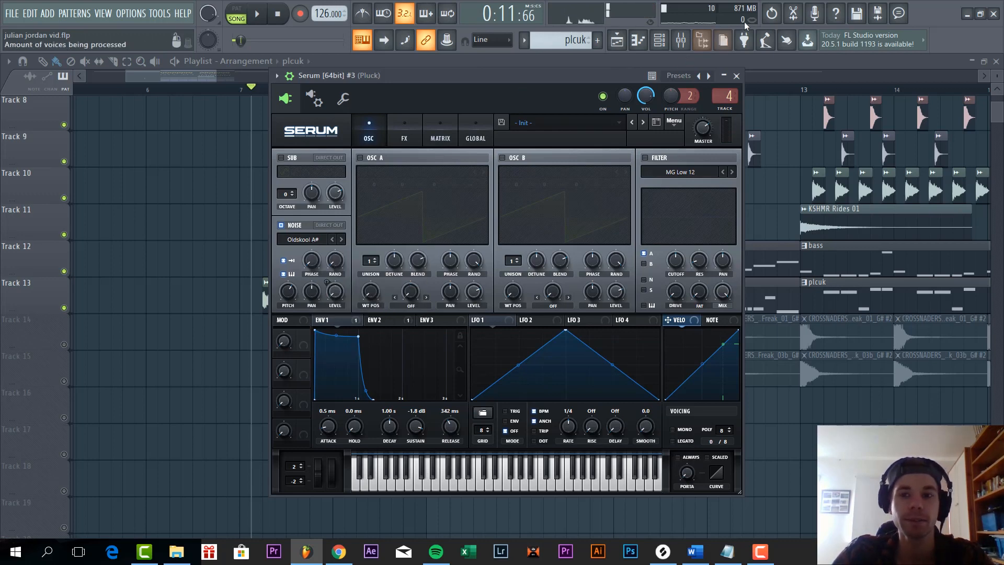
Bypass the effects on the Pluck mixer insert and inspect its first two, FabFilter Pro-Q 2 and Fruity parametric EQ 2, with them enabled
click(683, 43)
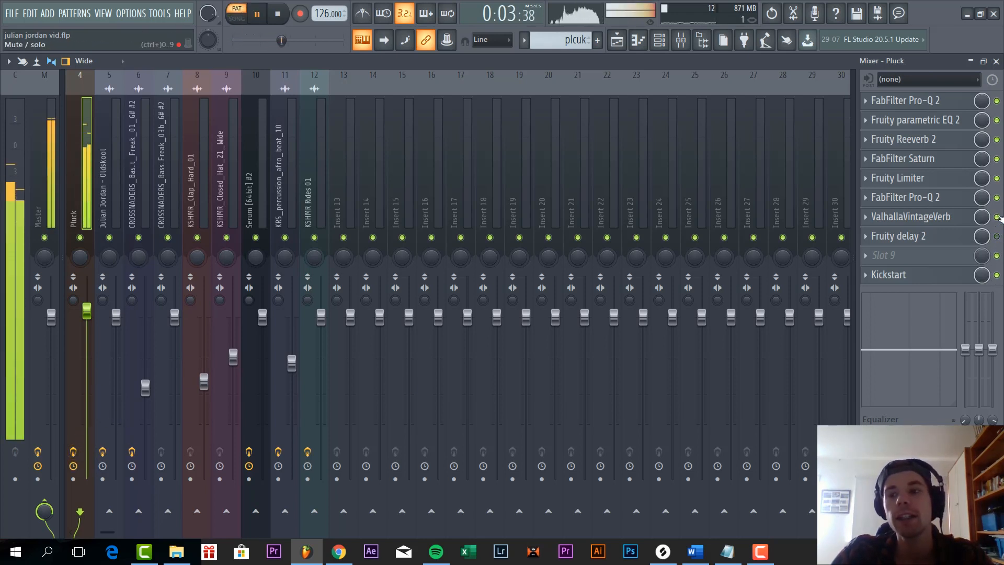
drag(997, 217, 997, 157)
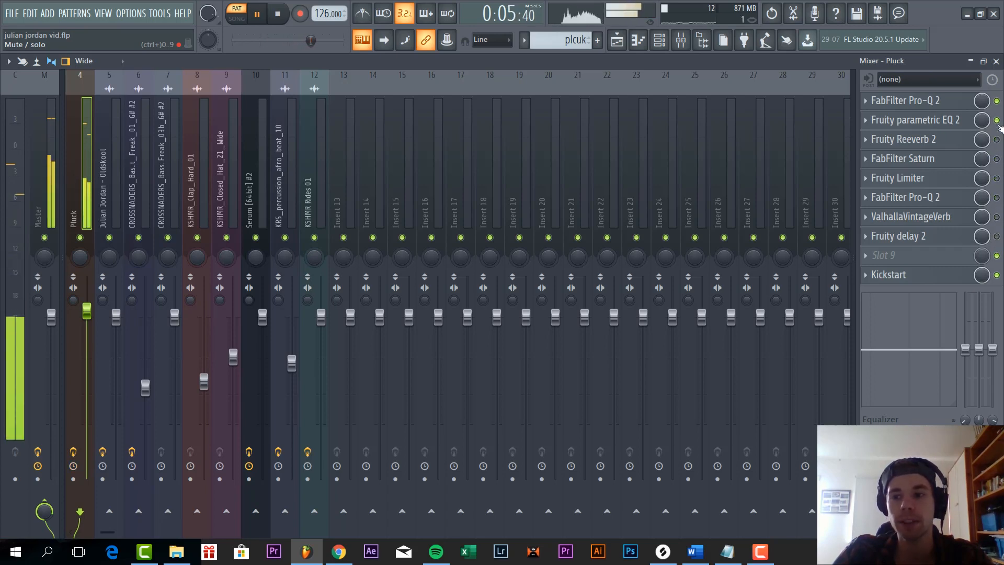
click(935, 101)
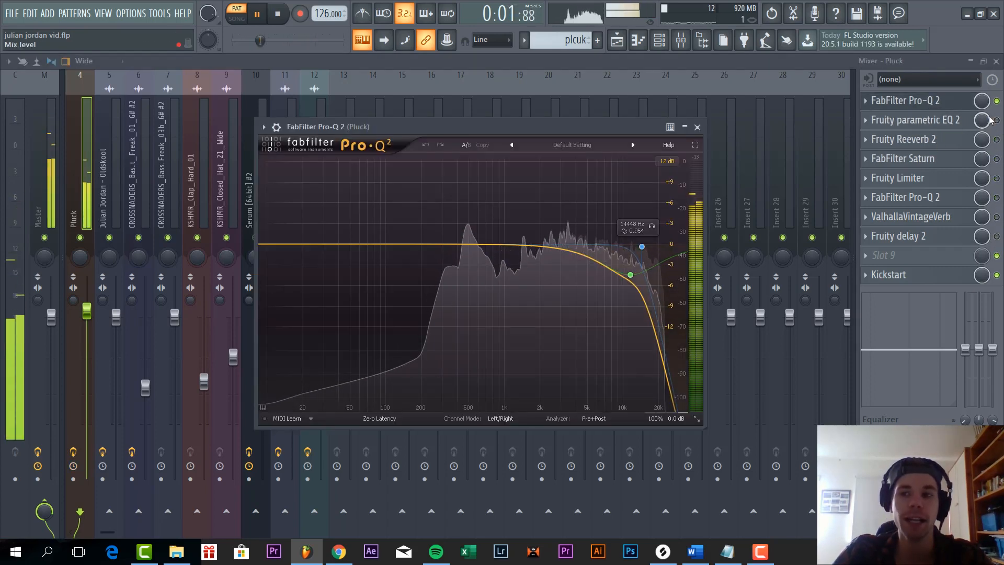
click(949, 122)
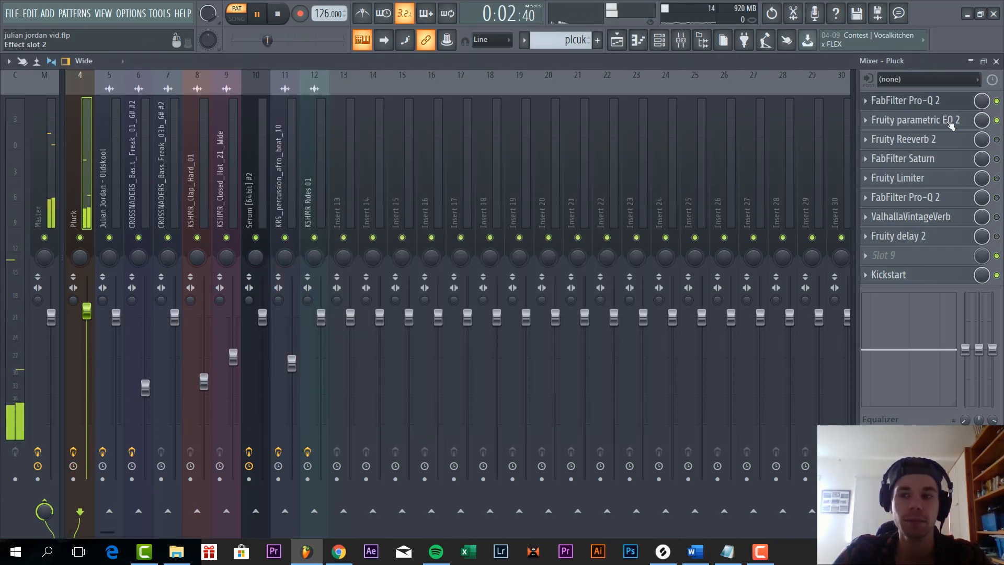
click(949, 122)
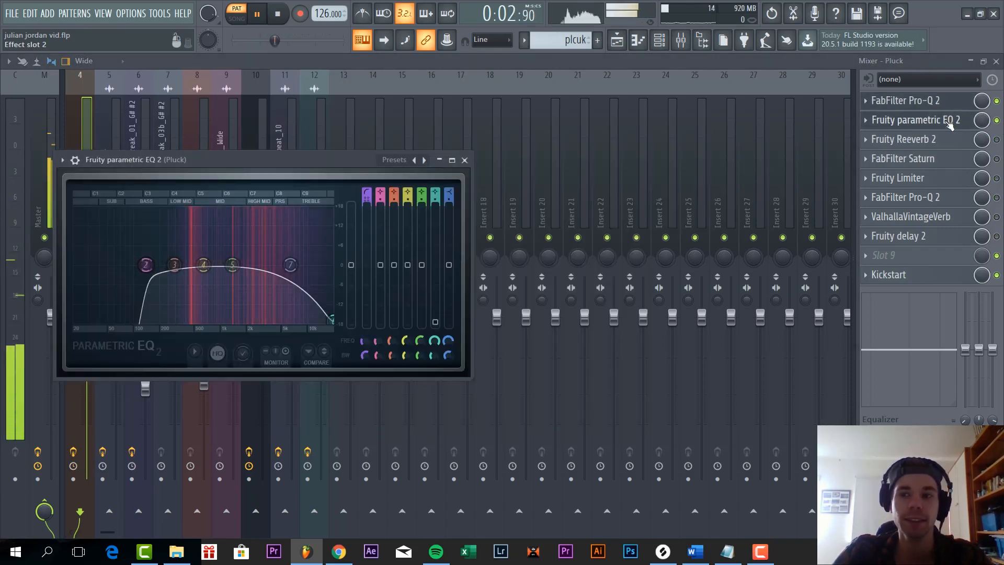
Re-enable Fruity Reeverb 2 and FabFilter Saturn on the Pluck insert and examine their settings while the pattern plays
click(997, 140)
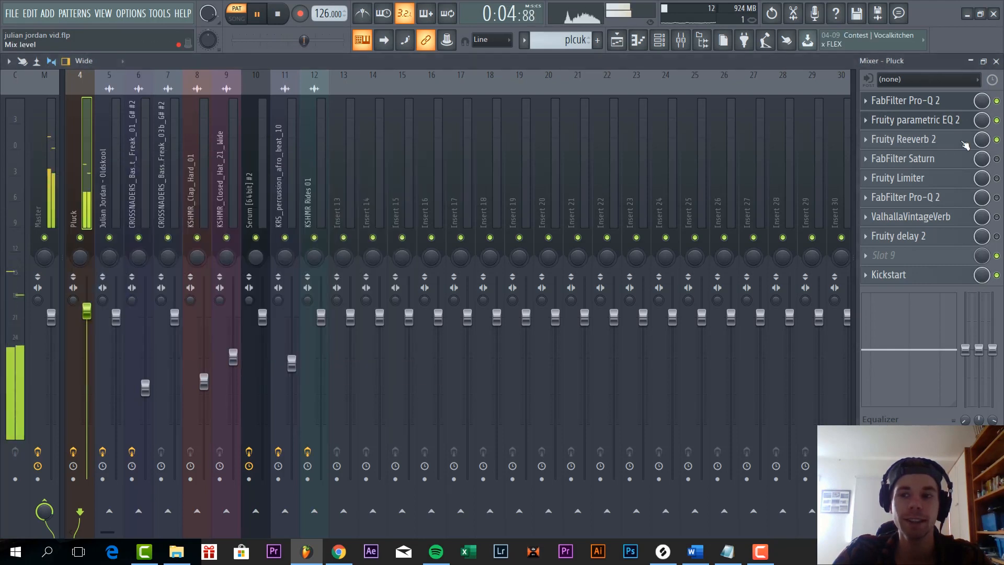
click(910, 139)
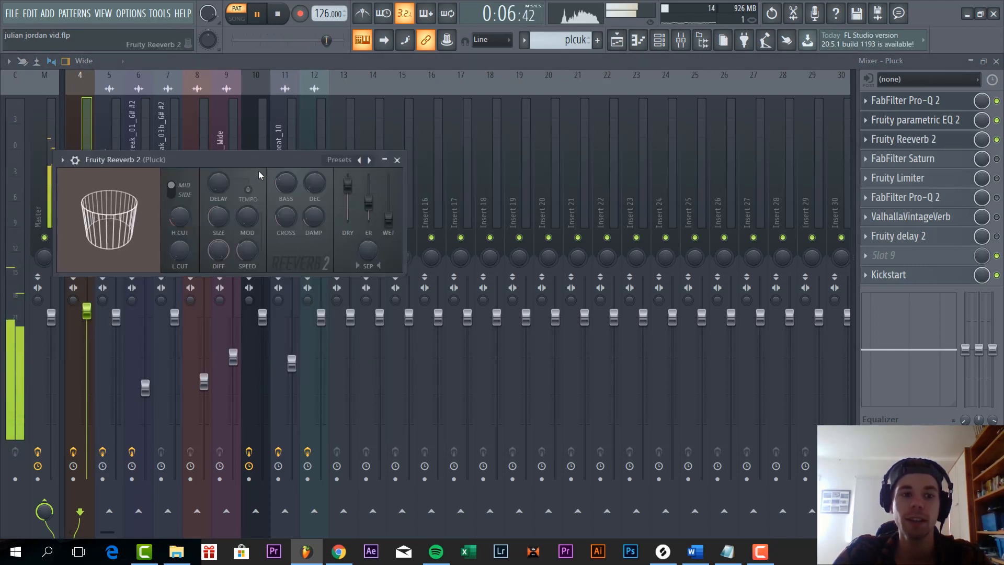
drag(250, 159, 435, 133)
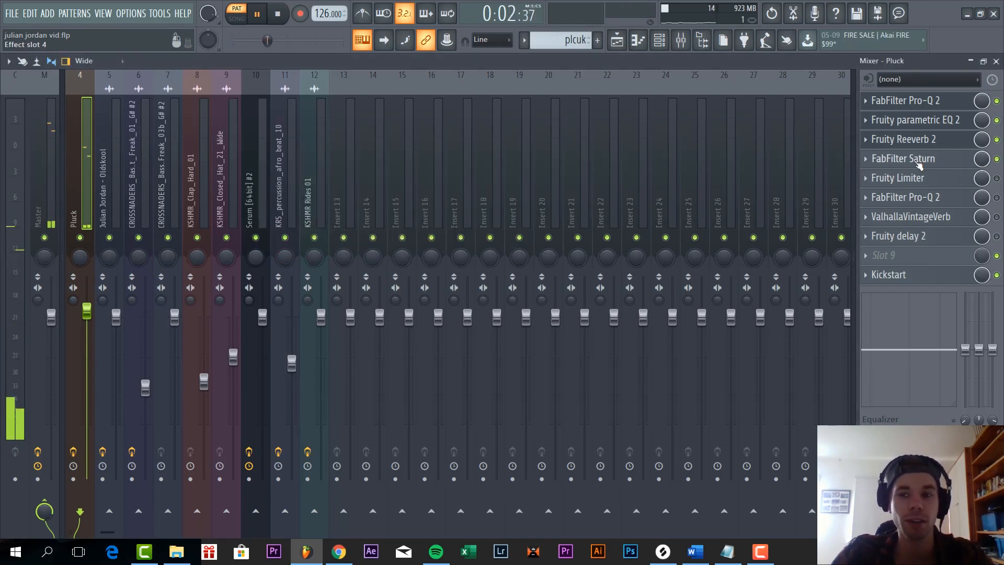
click(918, 163)
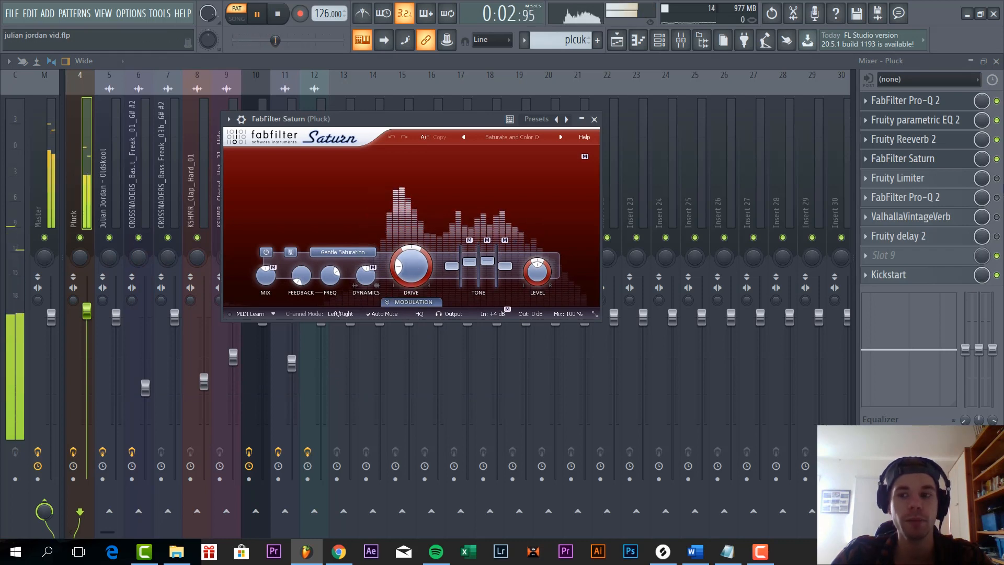
Re-enable Fruity Limiter and the second FabFilter Pro-Q 2 on the Pluck insert and examine their settings
click(997, 178)
click(912, 180)
drag(213, 114, 376, 152)
click(997, 198)
click(940, 198)
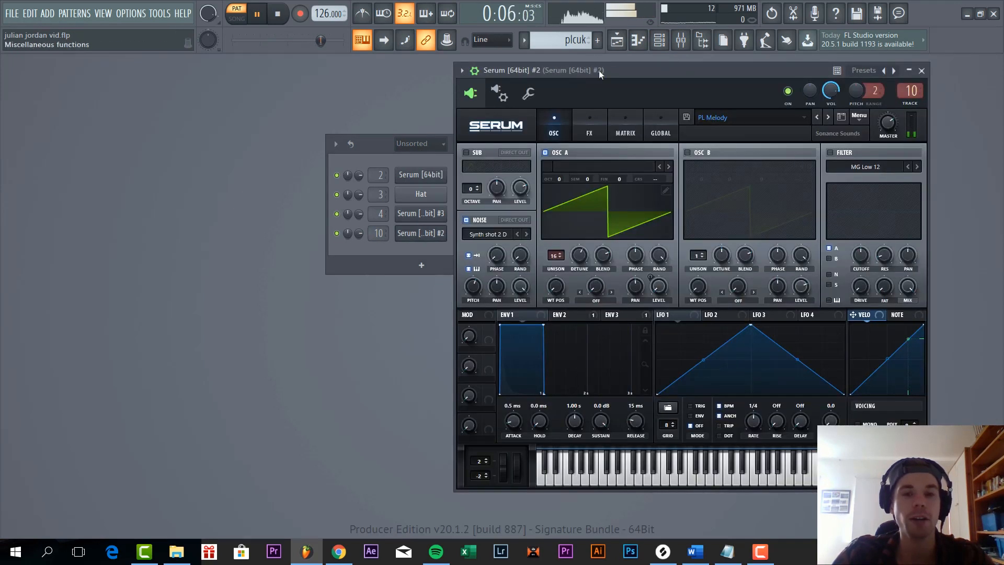
Audition the Serum #2 layer with the Serum #3 channel temporarily muted, and inspect its FabFilter Pro-Q 2 and ValhallaVintageVerb effects
drag(598, 70, 705, 57)
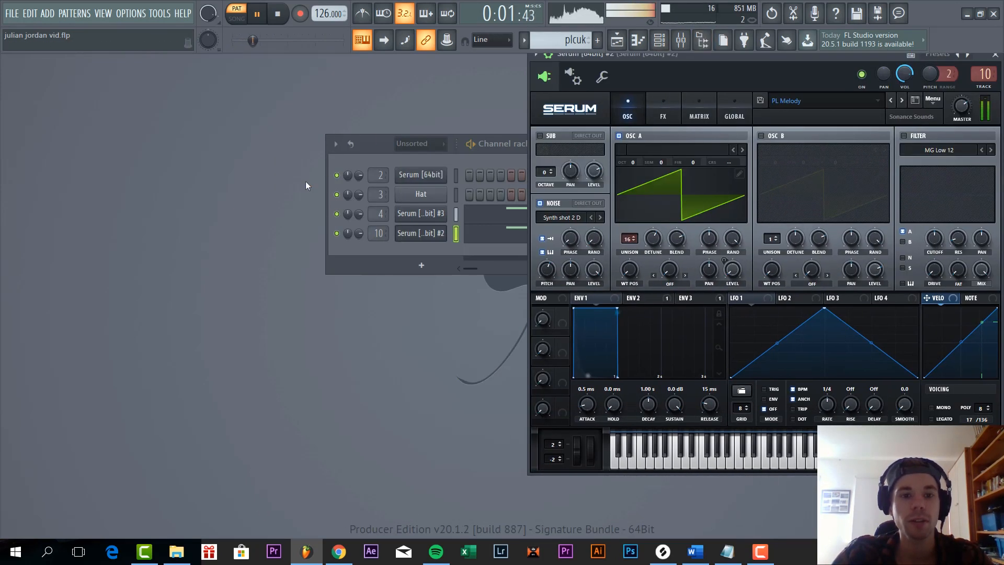
click(336, 220)
drag(786, 61, 674, 93)
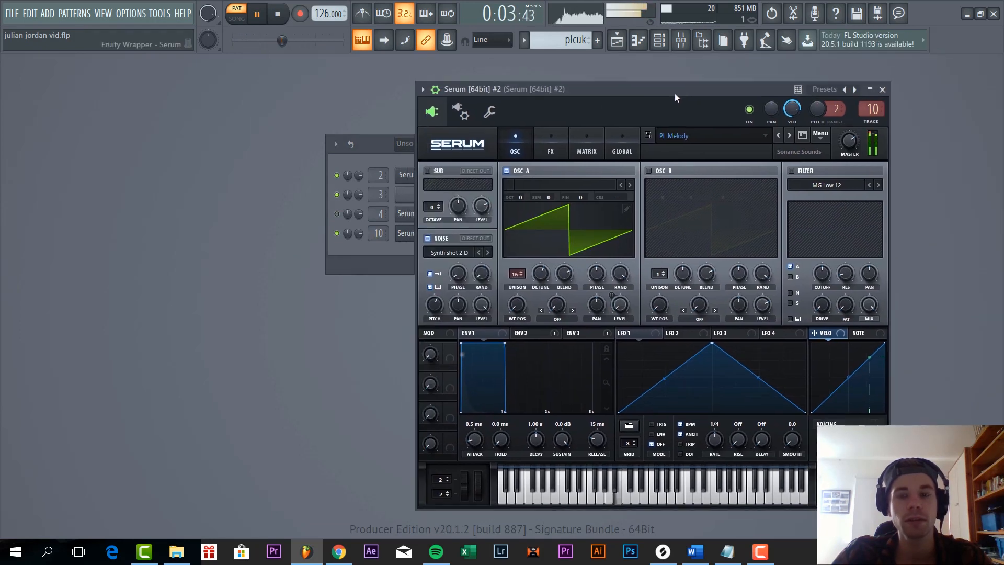
click(340, 217)
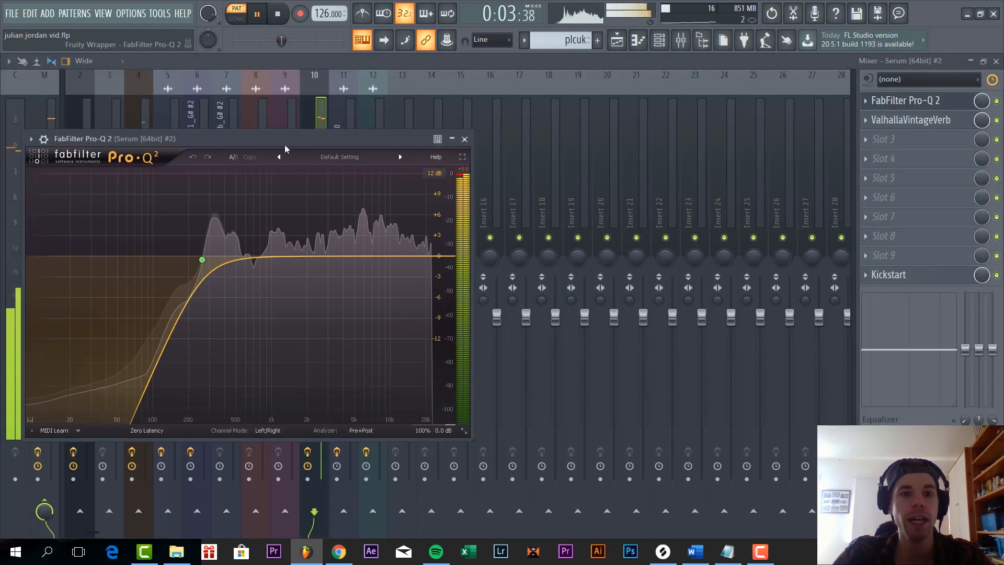
drag(283, 140, 406, 82)
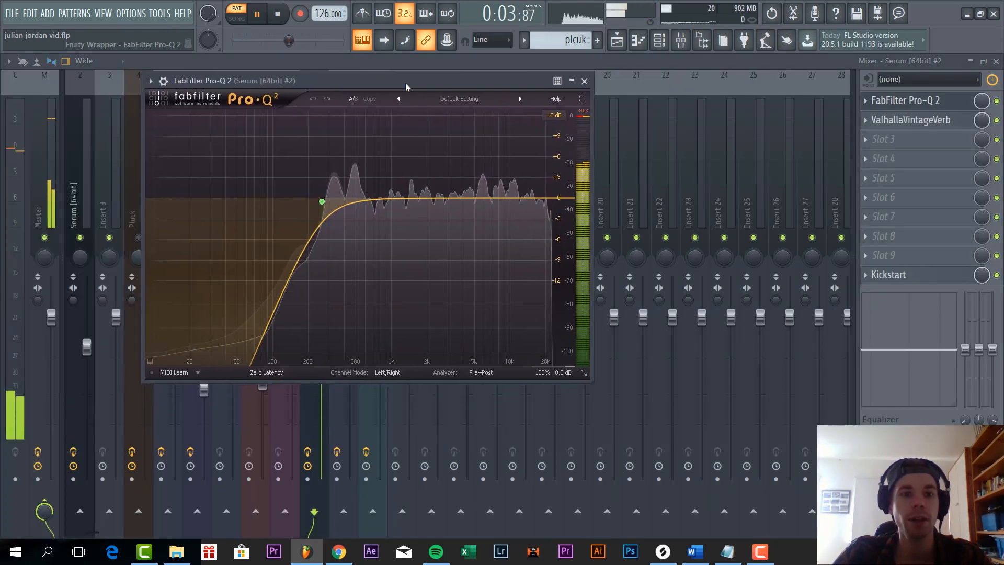
click(969, 122)
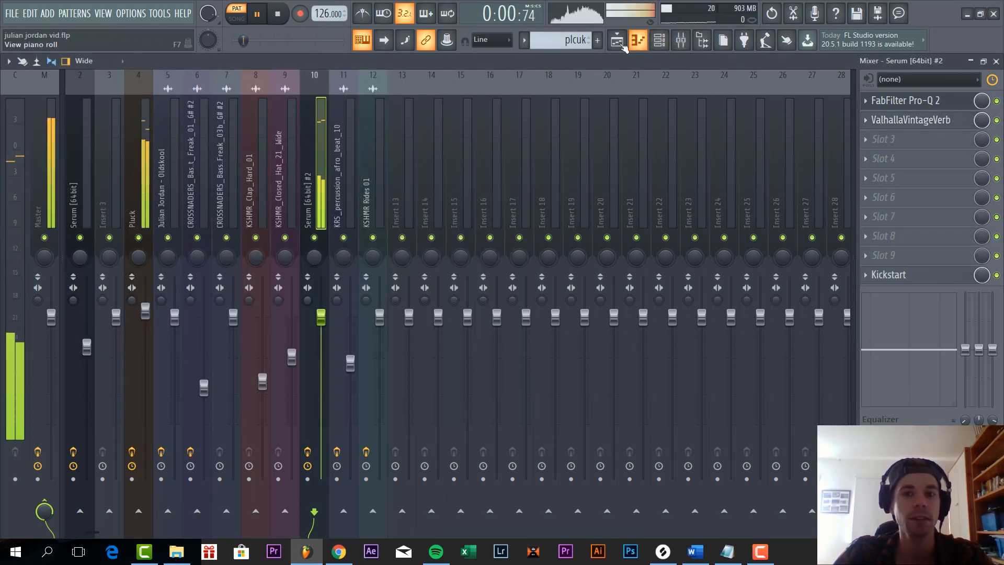
Return to the playlist and play the song from the middle of bar 8 with the pluck layers, stopping playback at the end
key(F5)
scroll(411, 238, down, 2)
scroll(394, 157, up, 2)
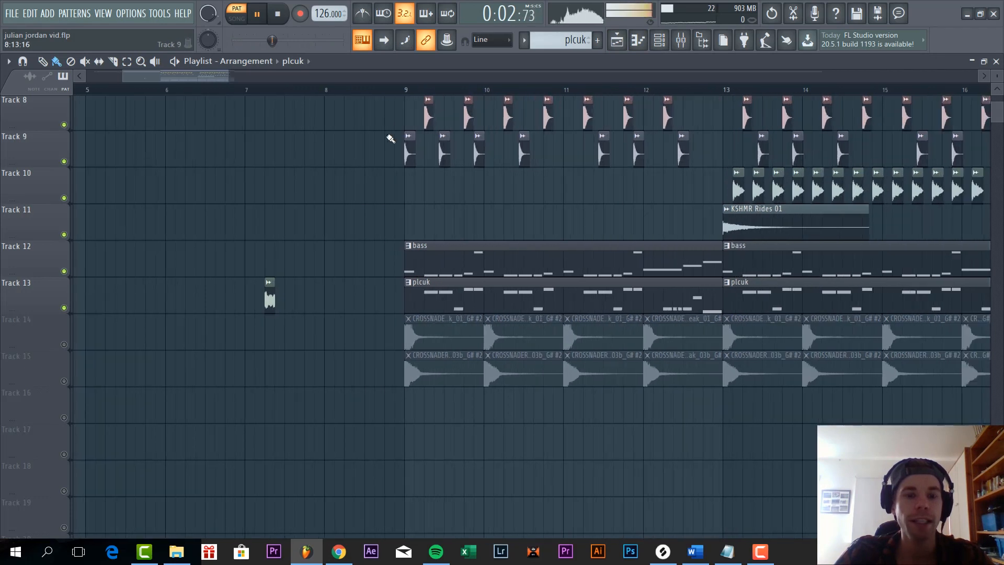
click(365, 90)
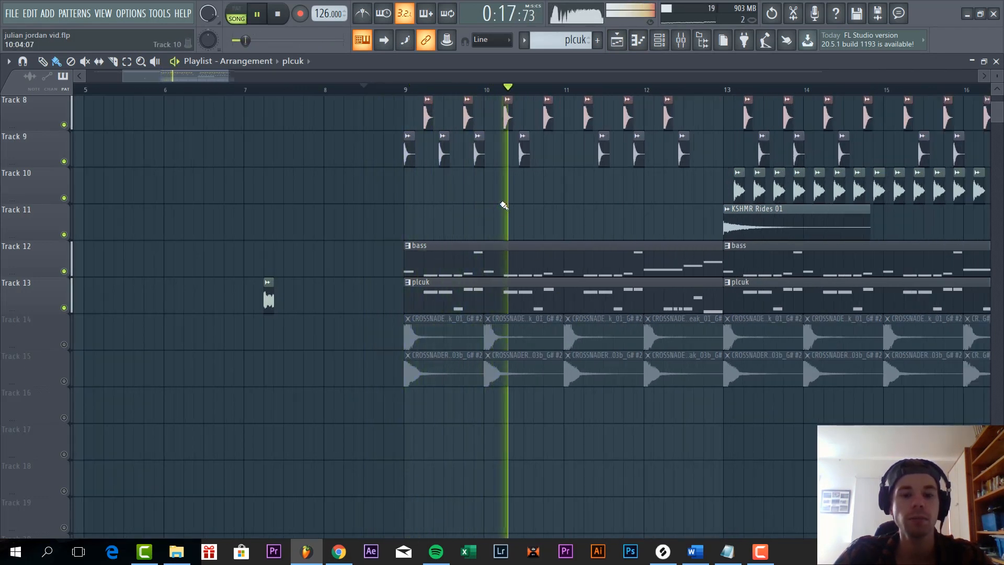
key(space)
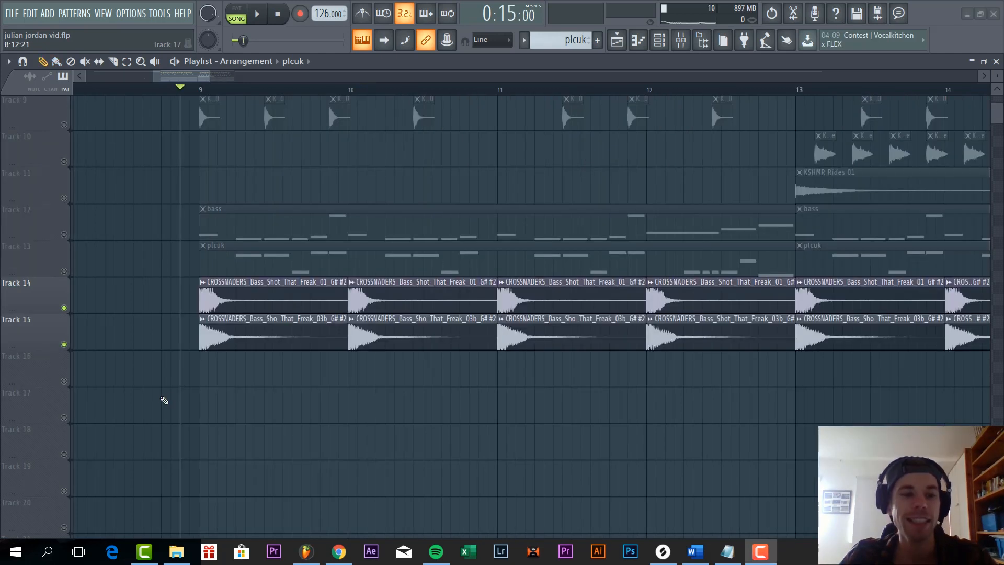
Check the two CROSSNADERS_Bass_Shot_That_Freak samples on Tracks 14 and 15, removing the extra copy placed on Track 17
scroll(243, 394, up, 4)
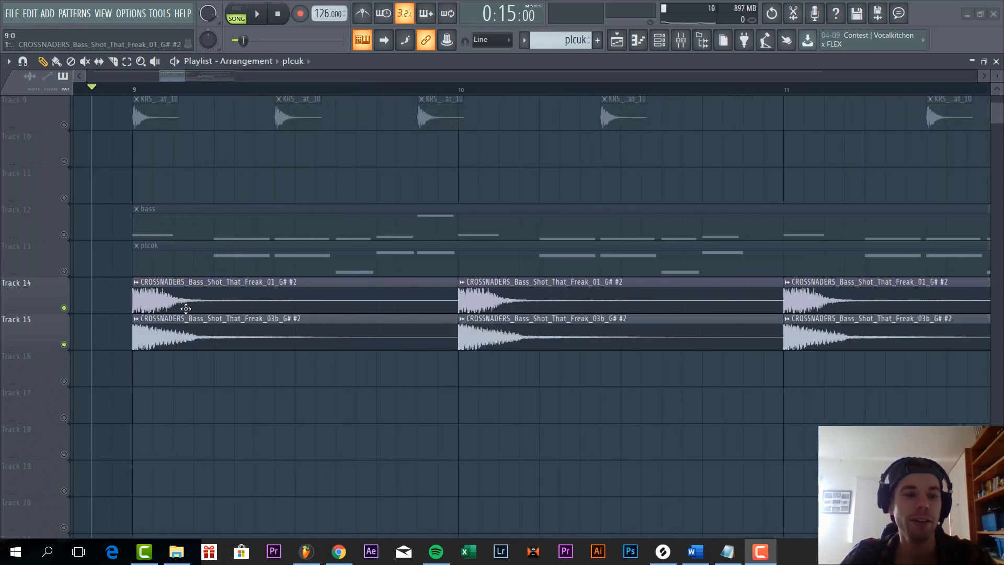
scroll(191, 299, up, 2)
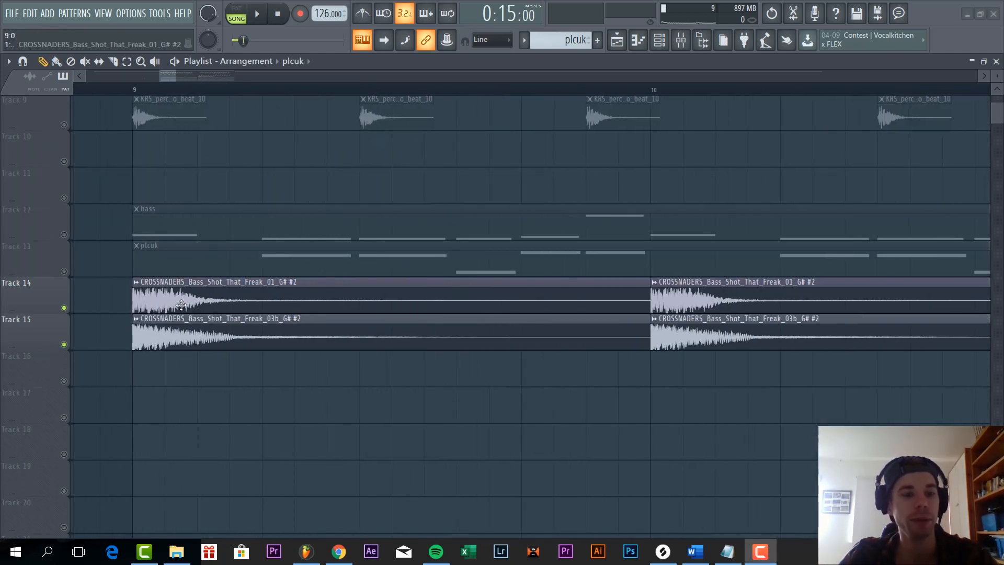
double_click(197, 309)
click(467, 386)
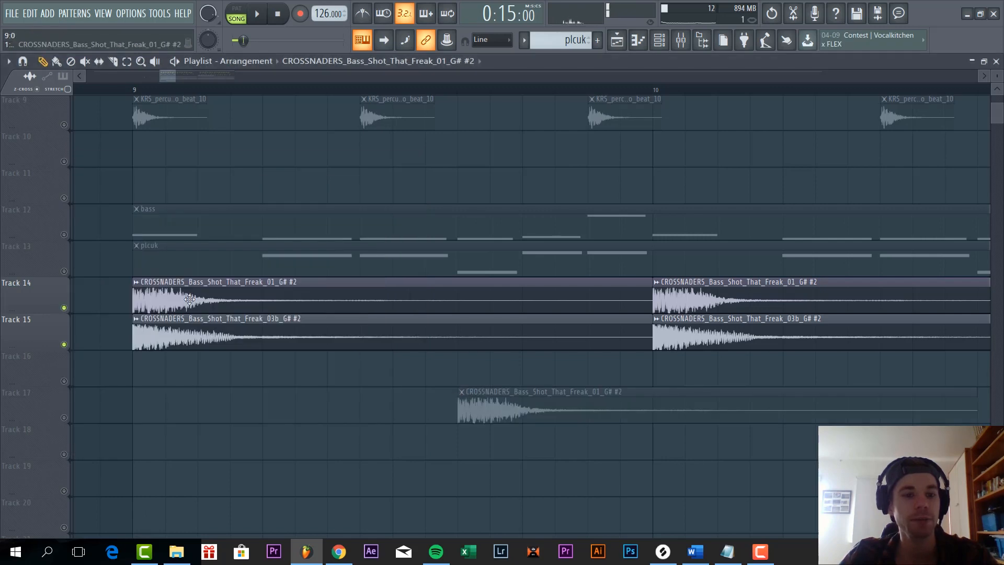
double_click(207, 327)
right_click(544, 422)
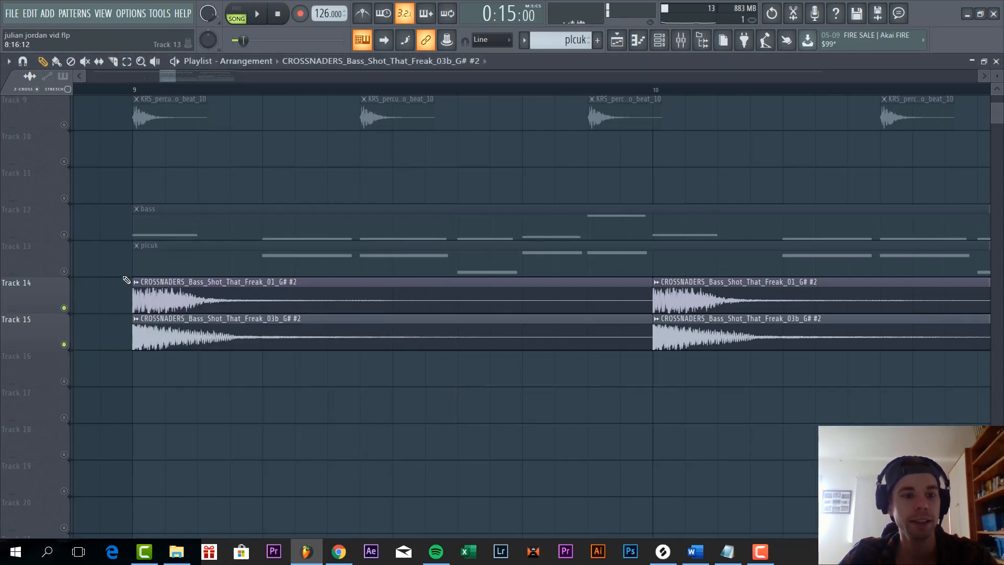
Open the sample settings of the Bass_Shot_That_Freak_01 clip on Track 14 to examine its time-stretching pitch, and close them
double_click(141, 293)
drag(212, 167, 373, 169)
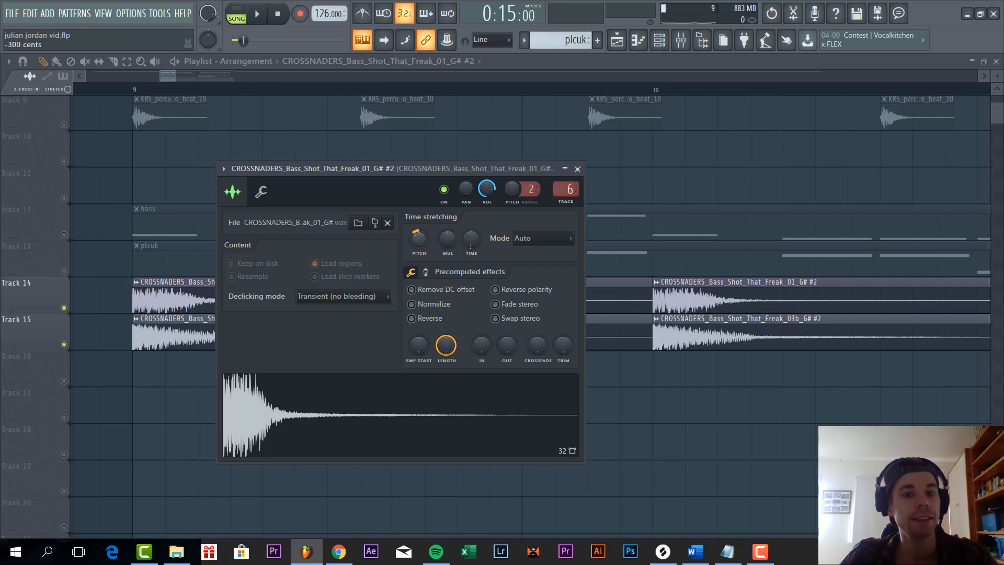
key(Escape)
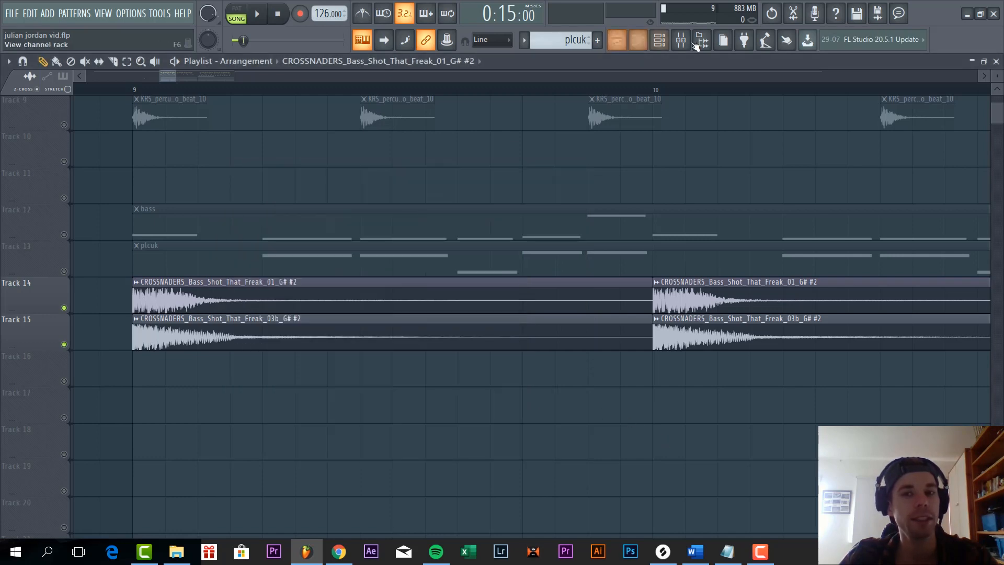
Play the bass shots and inspect FabFilter Pro-Q 2, FabFilter Pro-C 2, Fruity delay 2 and ValhallaVintageVerb on the Bass_Shot_That_Freak_01 mixer insert
click(681, 40)
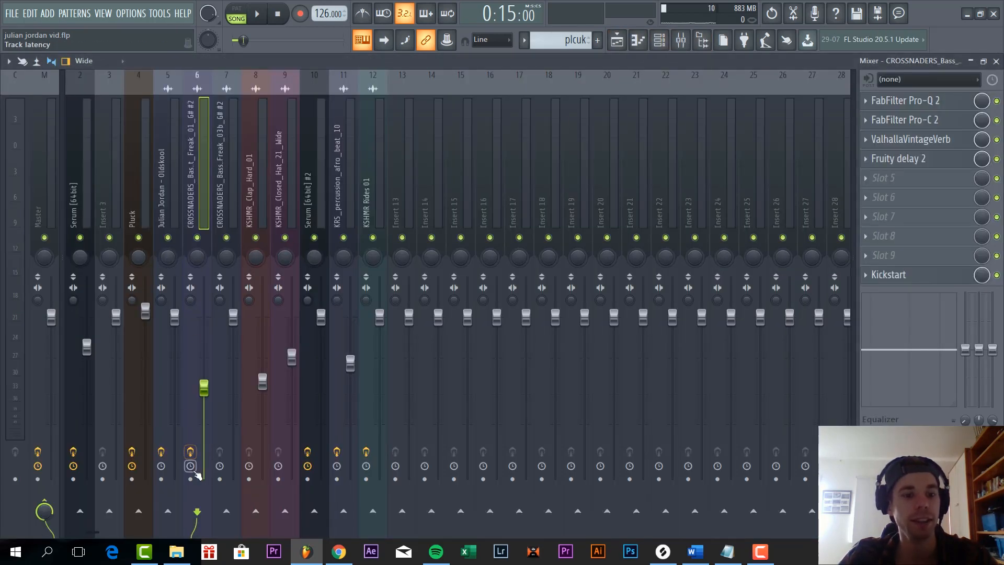
key(space)
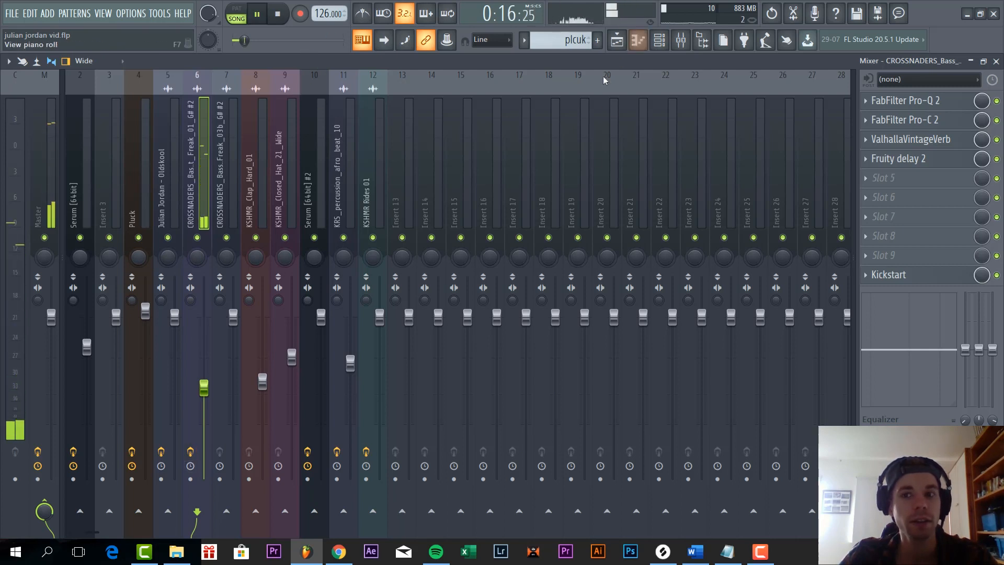
click(191, 452)
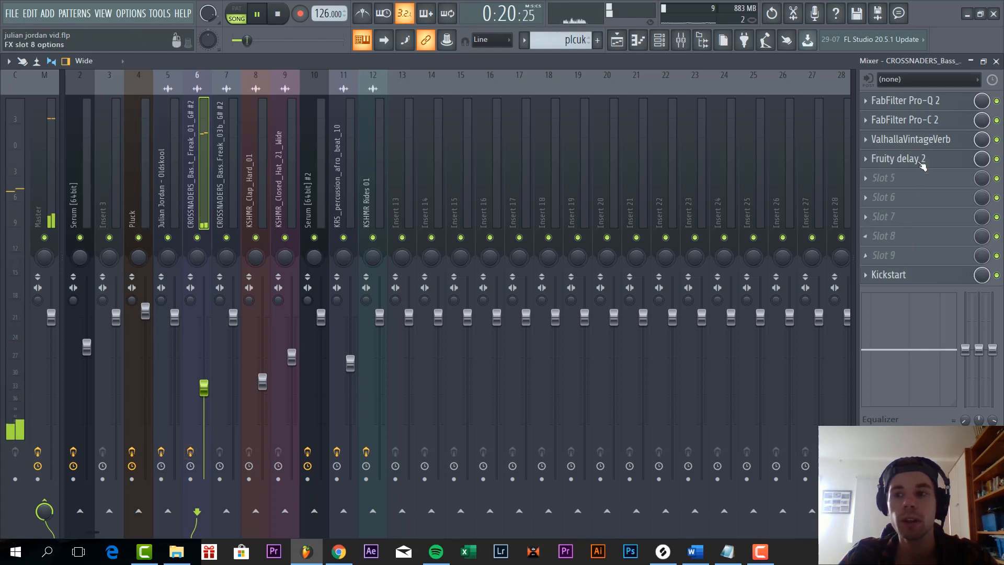
click(930, 108)
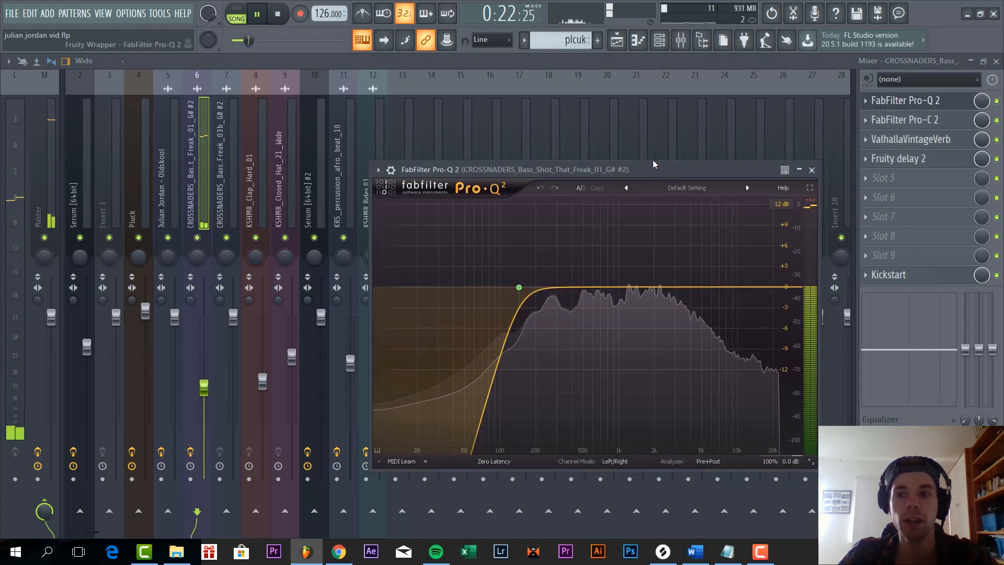
click(925, 120)
click(929, 158)
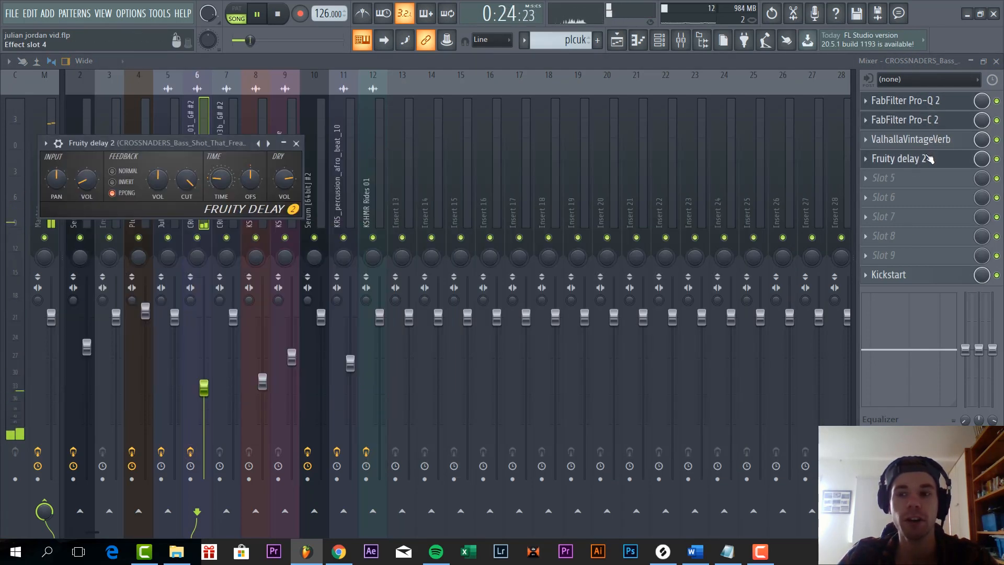
click(930, 139)
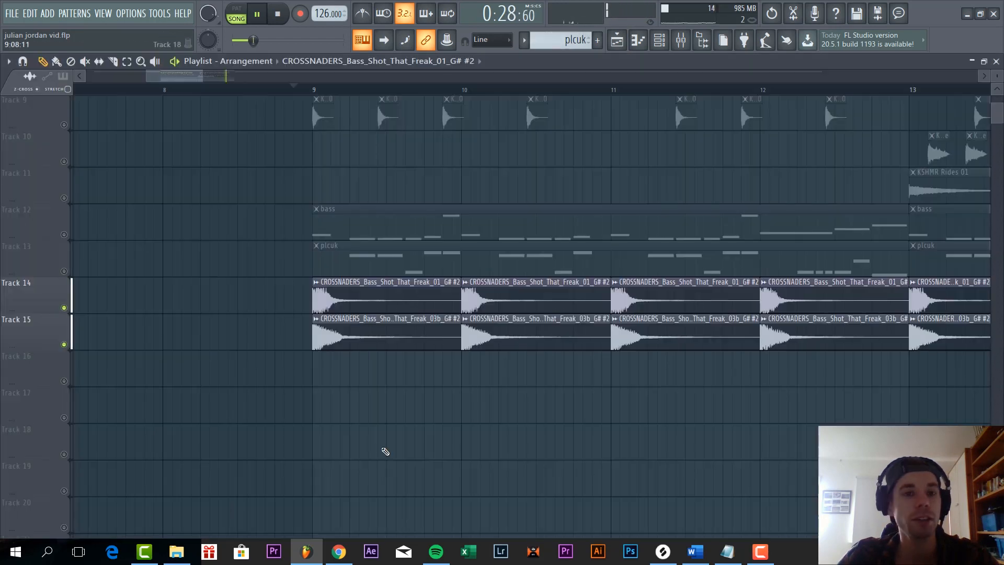
Unmute all the other playlist tracks alongside the bass shots on Tracks 14 and 15, and stop playback
scroll(341, 458, down, 3)
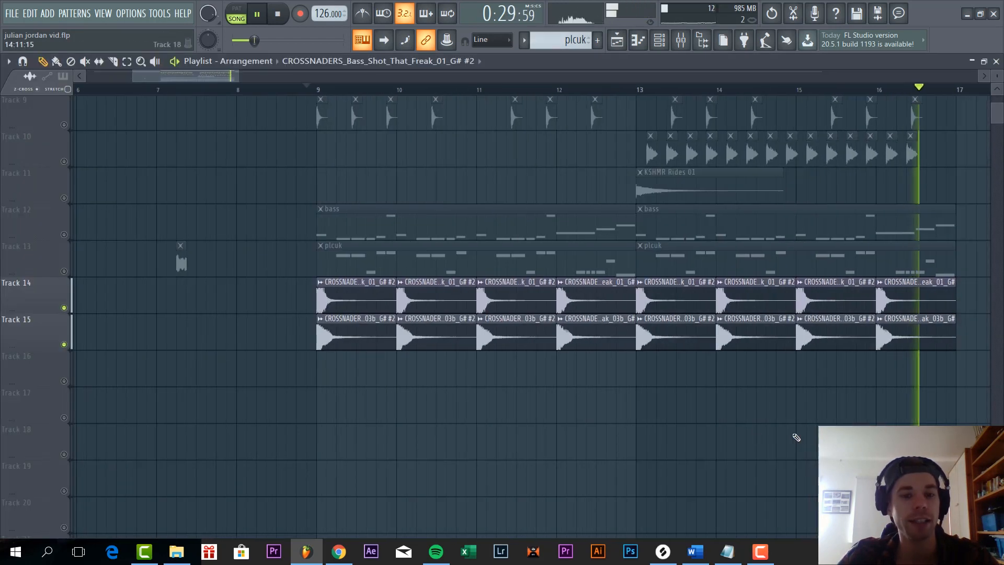
right_click(65, 345)
key(space)
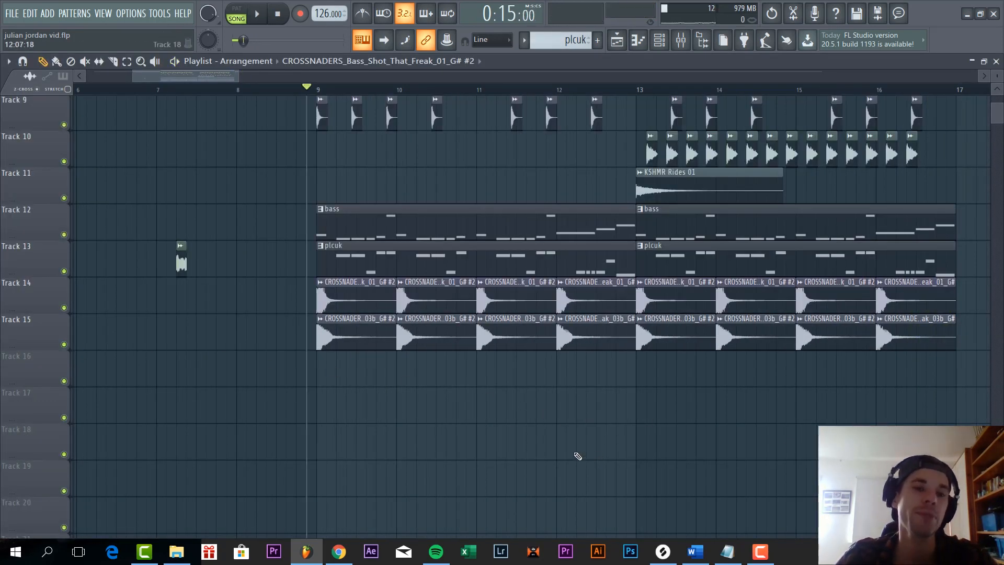
Play the full drop with every layer from bar 8, and stop playback after listening
click(240, 90)
scroll(302, 408, up, 4)
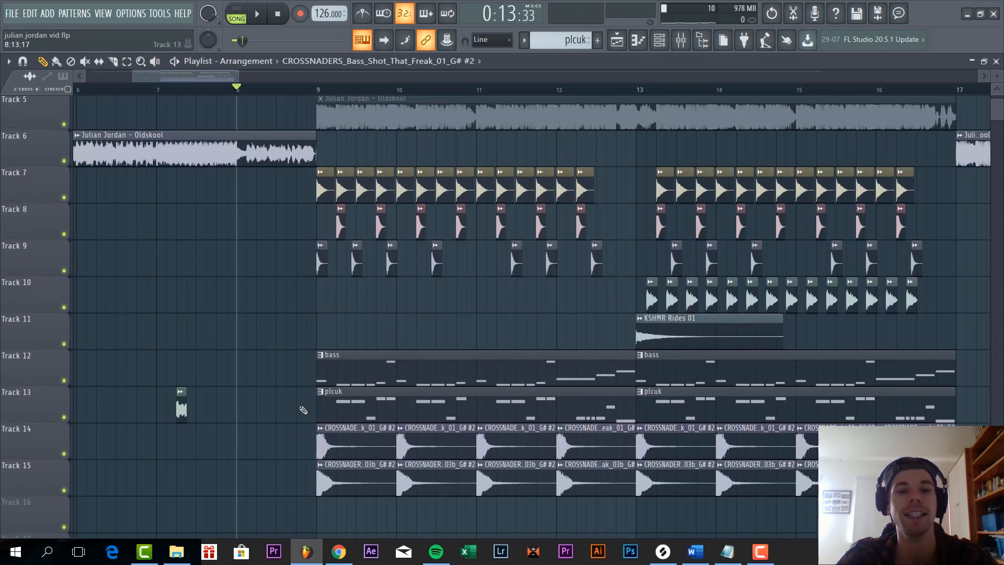
scroll(302, 409, down, 2)
key(space)
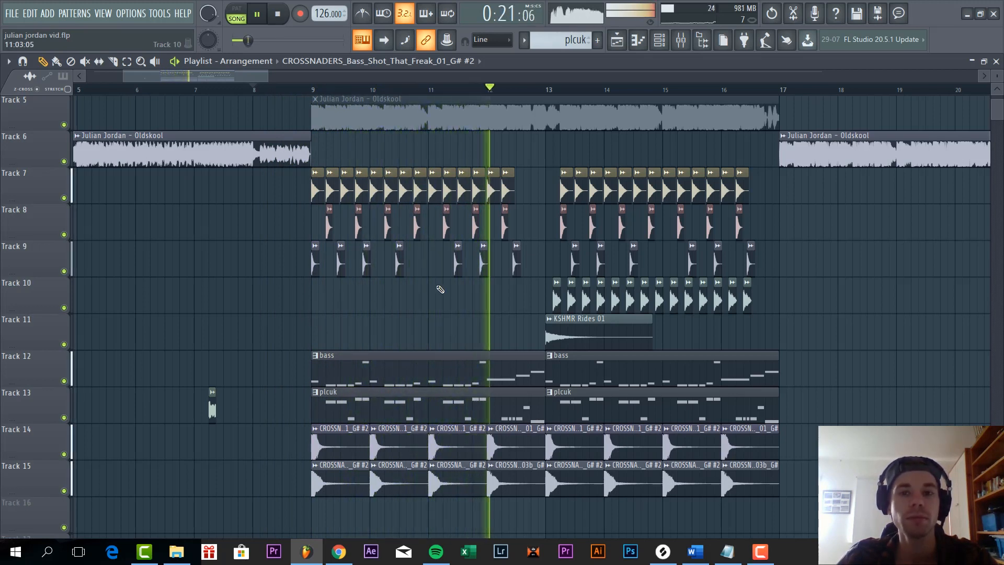
key(space)
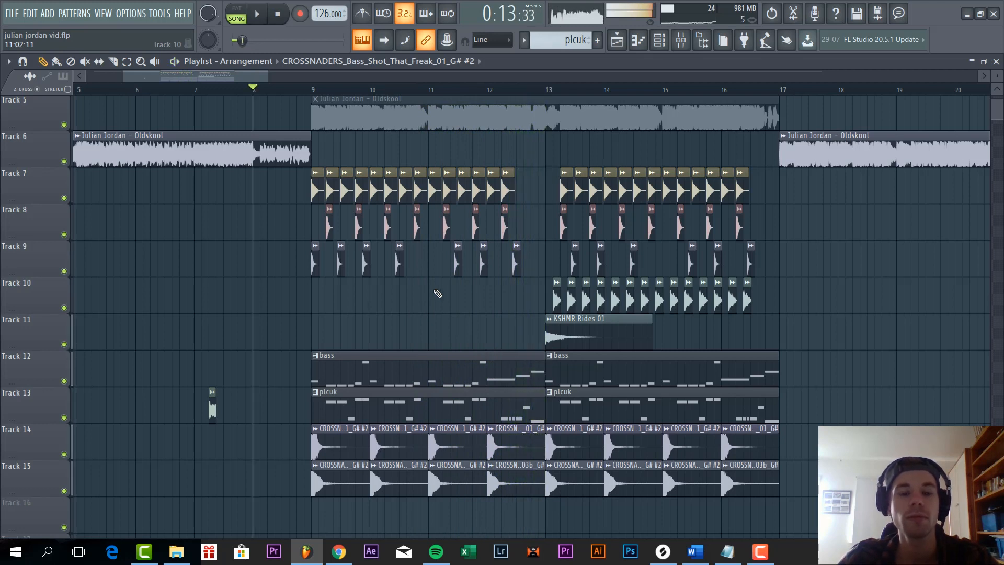